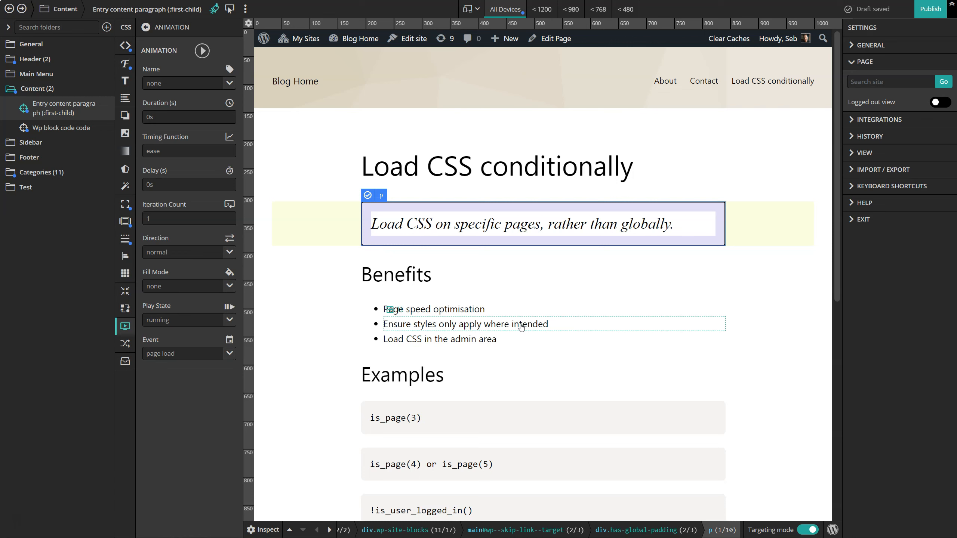
Inspect the second Benefits list item and try the page-id option for a new selector, then return to the first-paragraph selector.
click(264, 530)
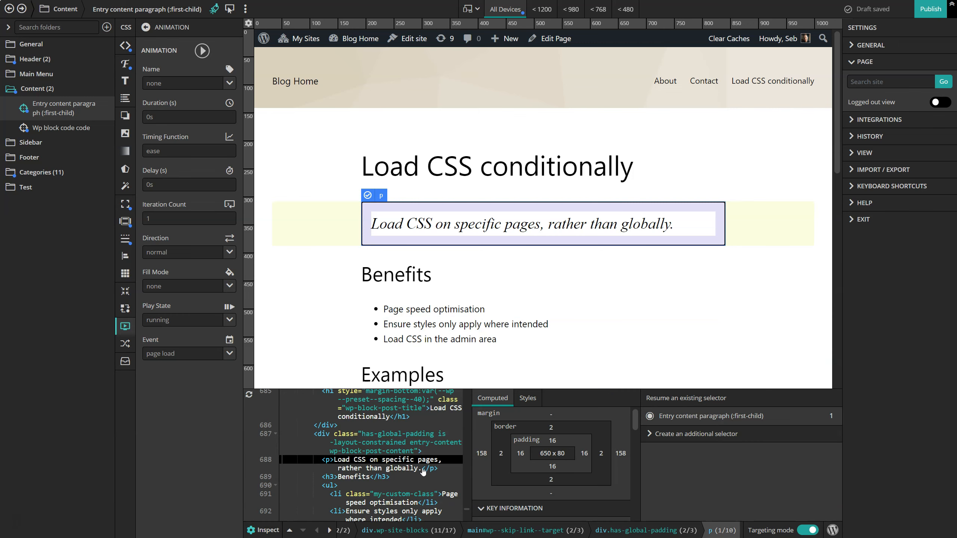
click(487, 327)
click(700, 419)
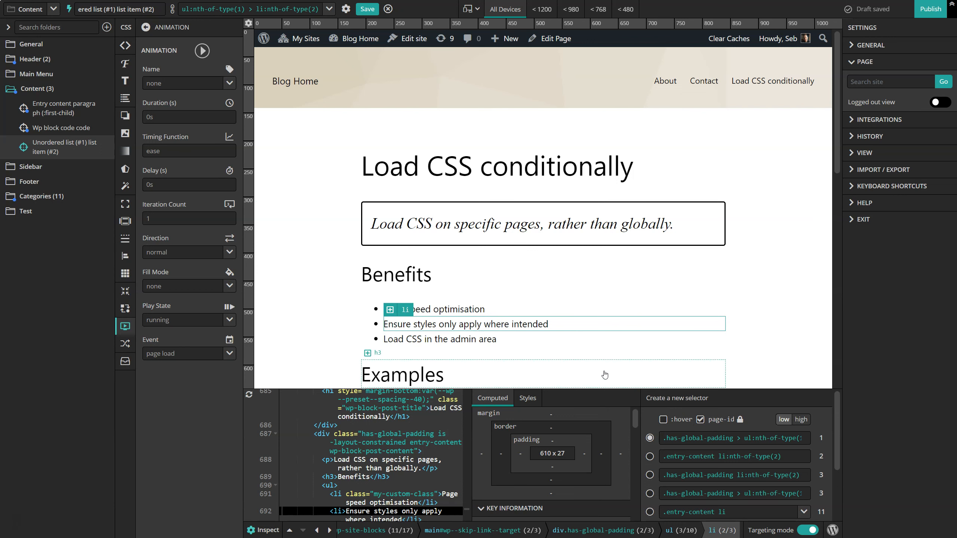
click(701, 419)
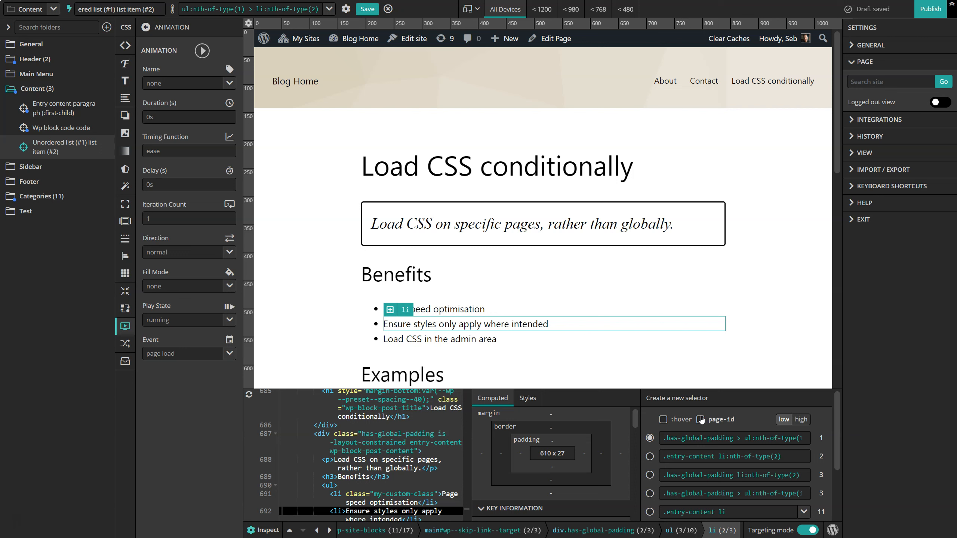
click(269, 530)
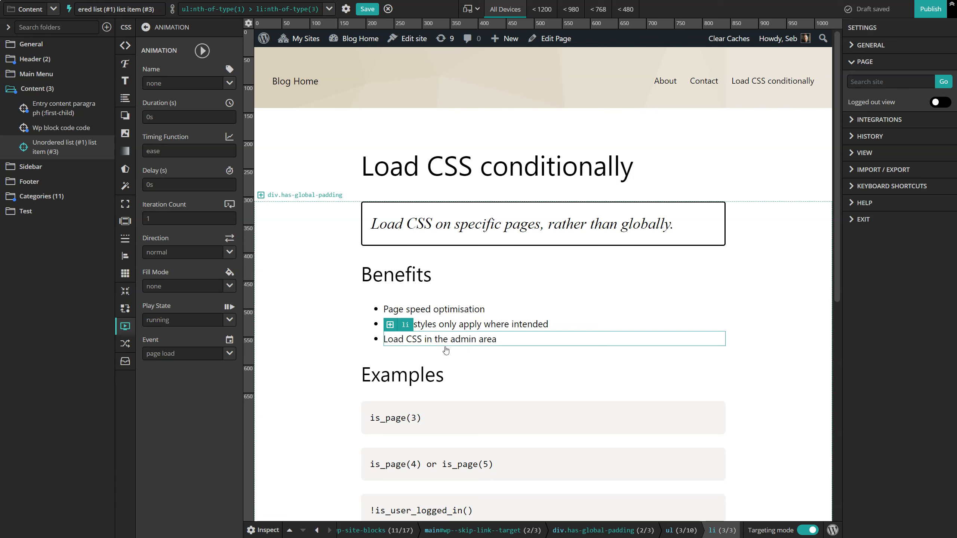
click(427, 218)
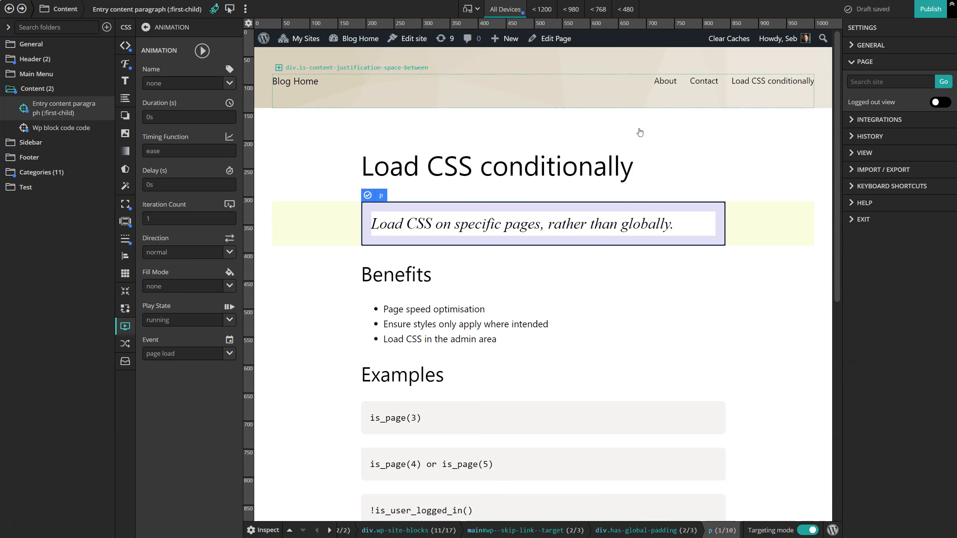
Check how the first paragraph is styled on the About and Contact pages.
click(665, 83)
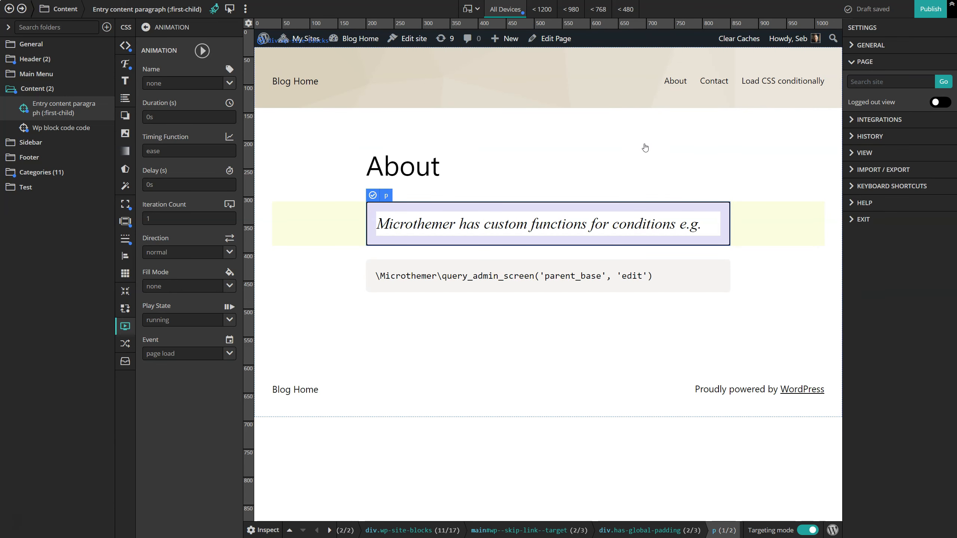
click(717, 86)
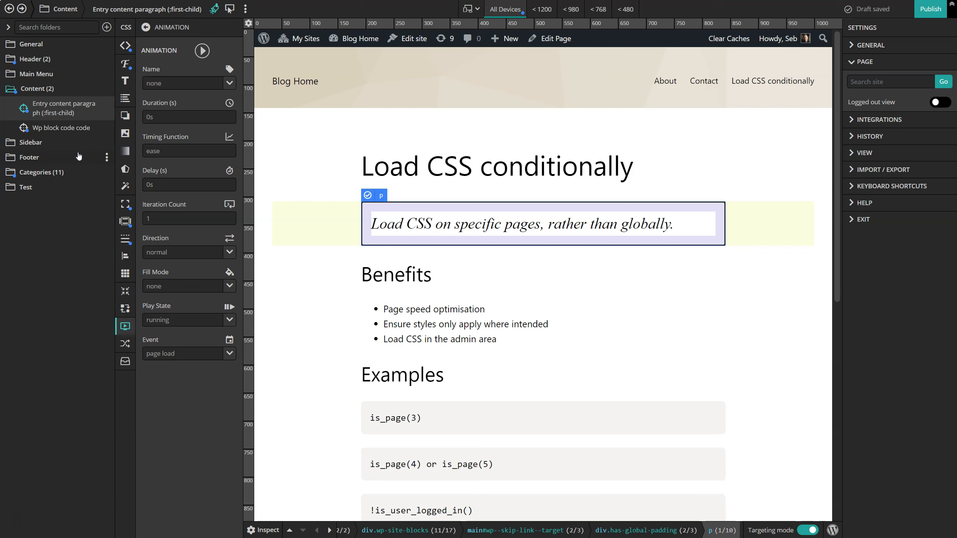
Expand the view settings to show the screen size layout presets, and collapse the fine tune layout section.
click(863, 153)
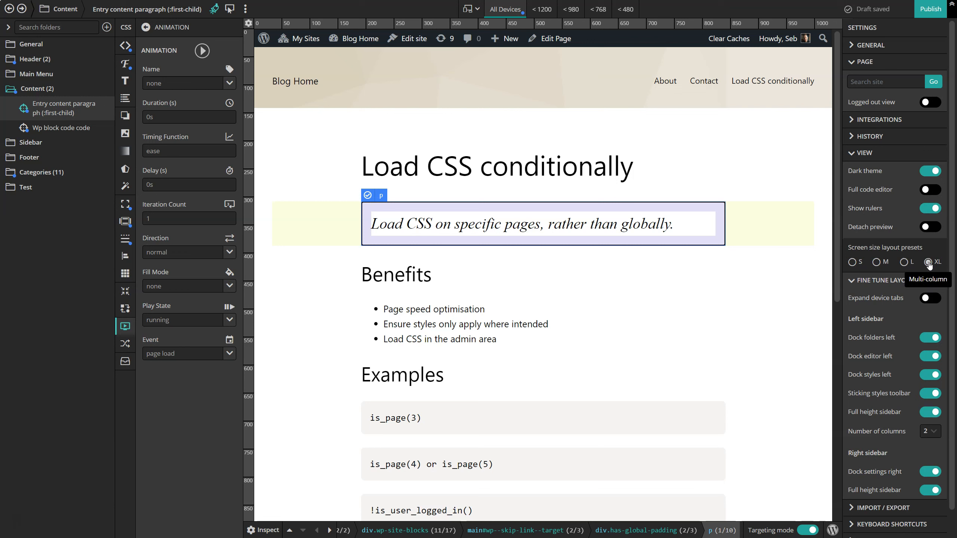
click(880, 283)
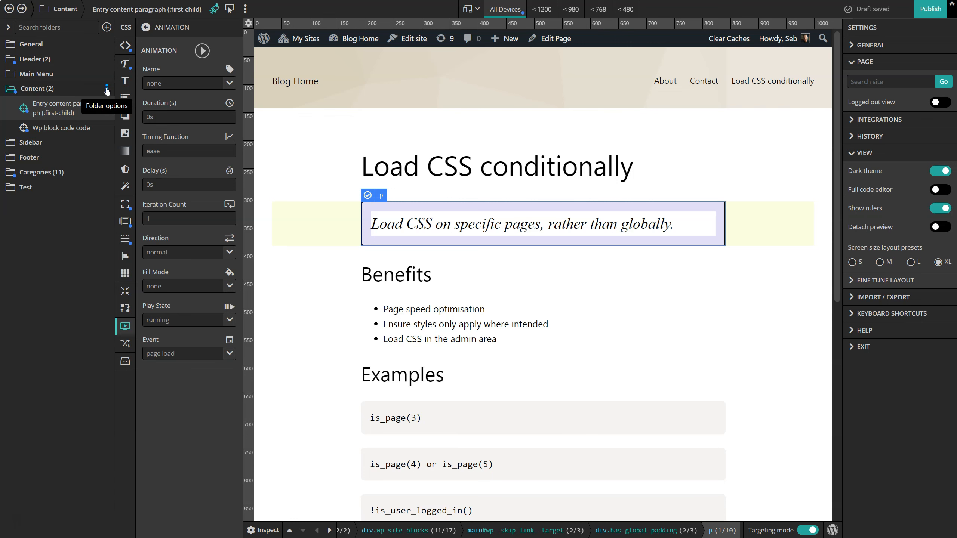
Add an include condition to the Content folder that loads it only on the "Load CSS conditionally" page.
click(106, 90)
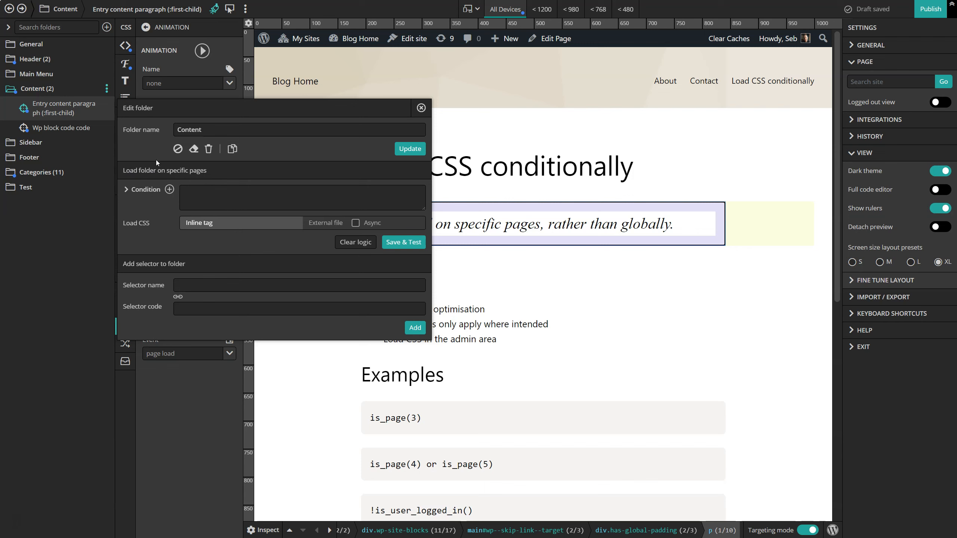
click(169, 189)
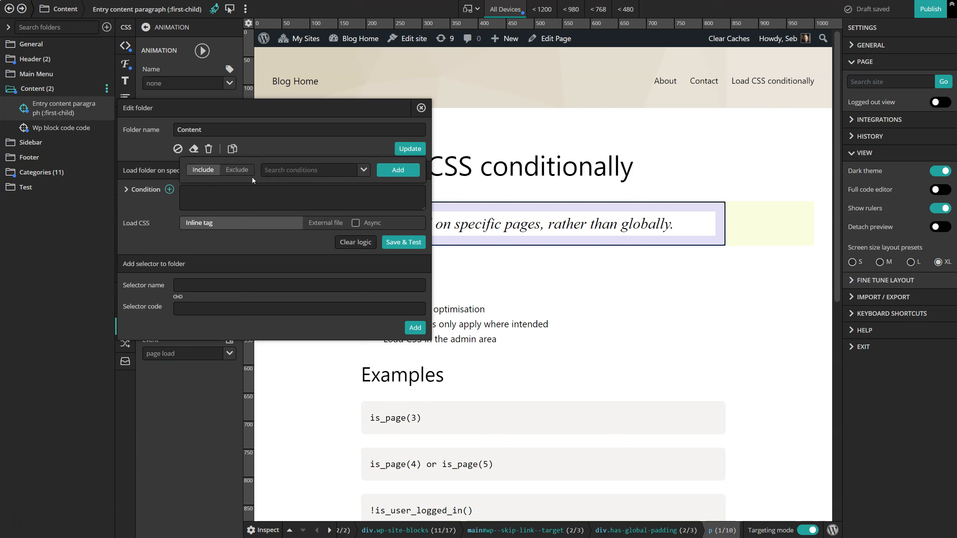
click(364, 170)
scroll(315, 208, down, 1)
scroll(315, 207, down, 2)
click(298, 229)
click(396, 173)
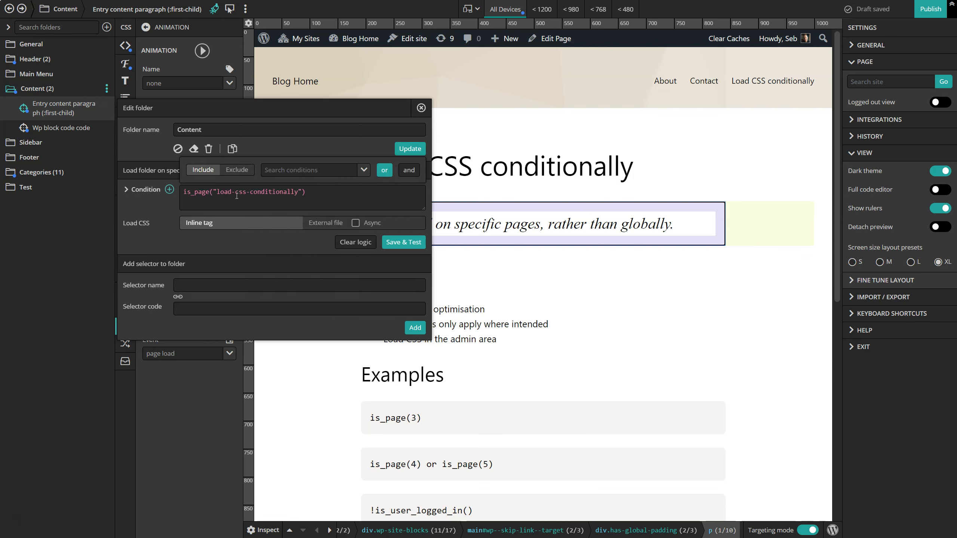
Examine the folder's is_page condition, its page slug, and the recent conditions available for reuse.
drag(312, 193, 182, 192)
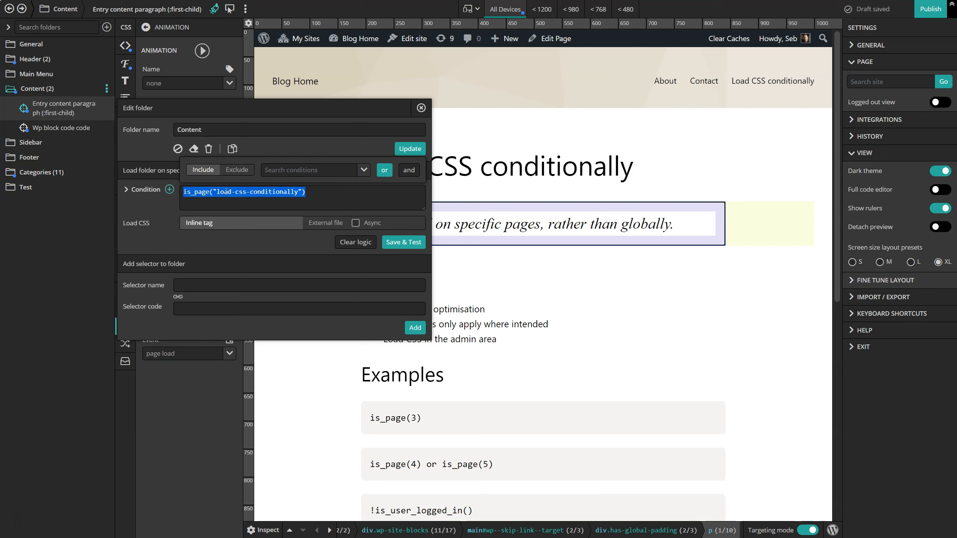
click(309, 191)
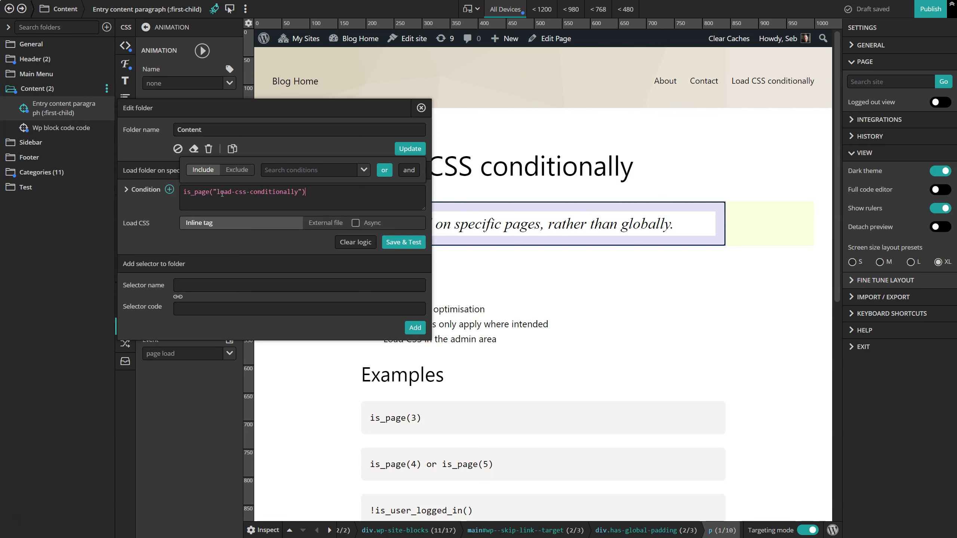
click(290, 173)
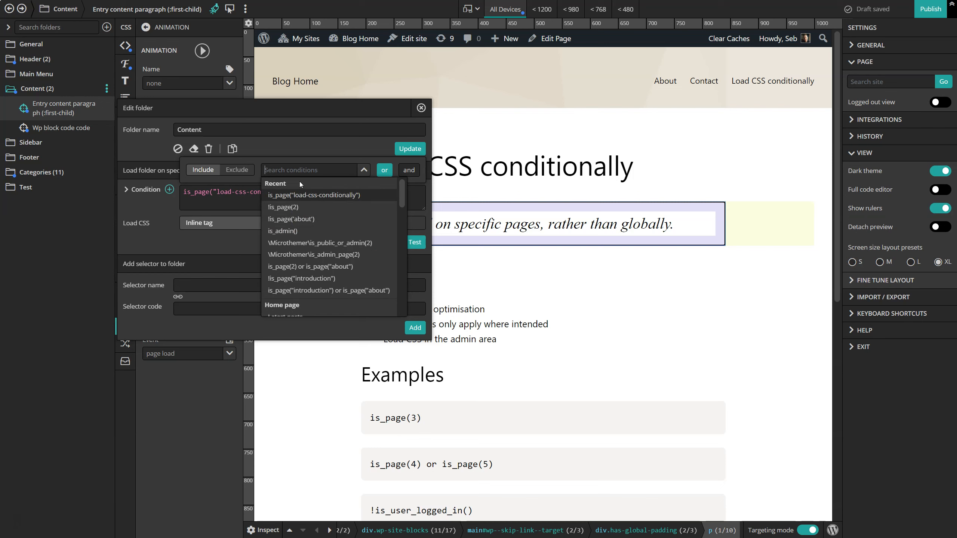
click(231, 190)
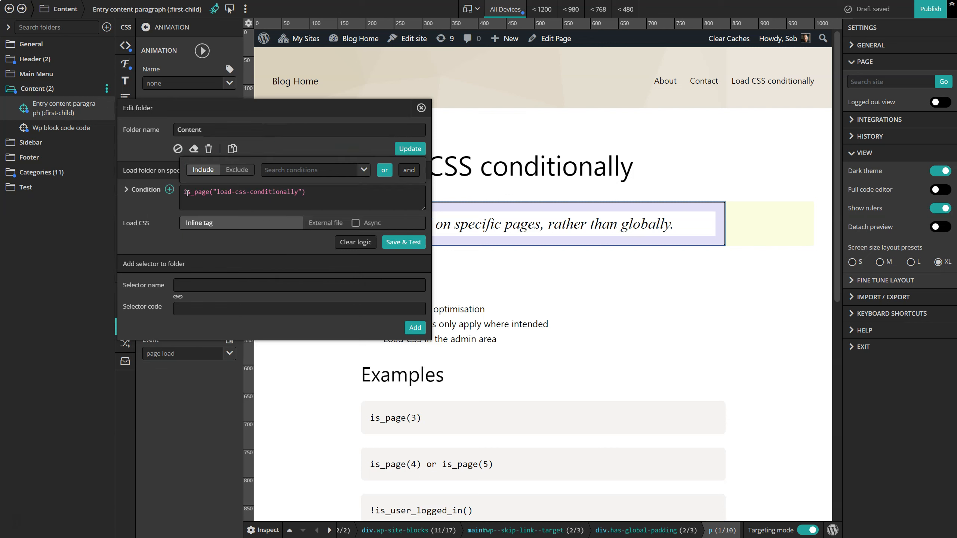
drag(298, 193, 218, 192)
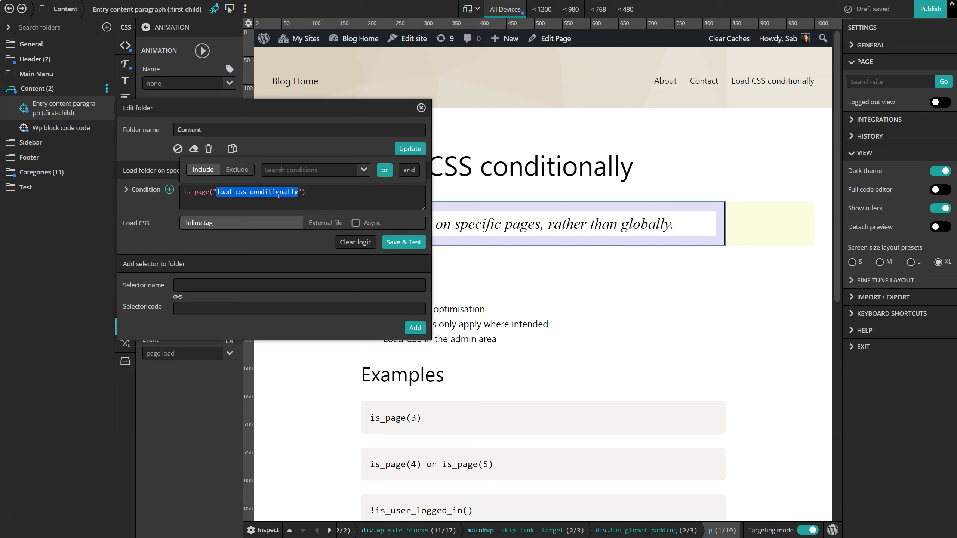
click(327, 195)
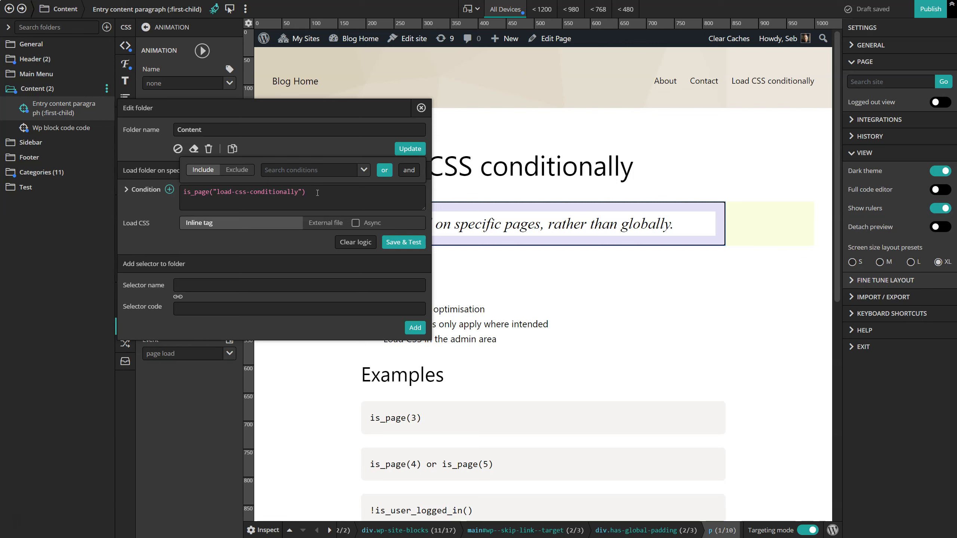
Save and test the folder's page condition and open its logical condition analysis.
click(402, 243)
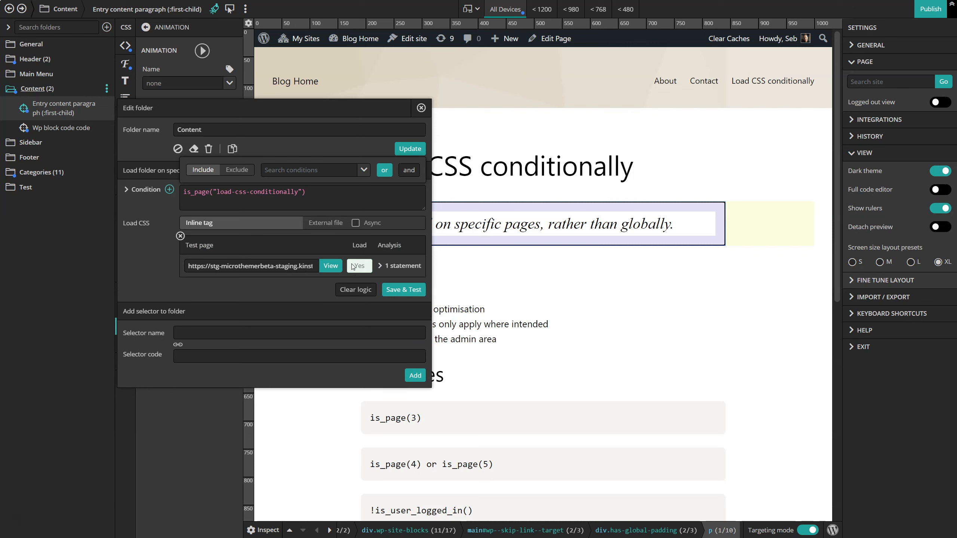
click(400, 266)
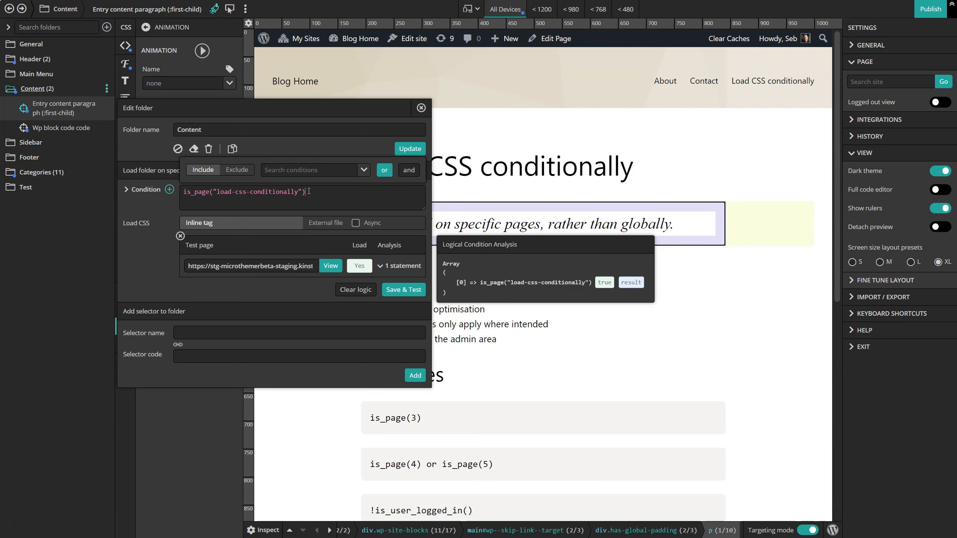
Append "-sldksak" to the page slug in the condition, save and test it, and open the condition analysis.
text(-sldksak)
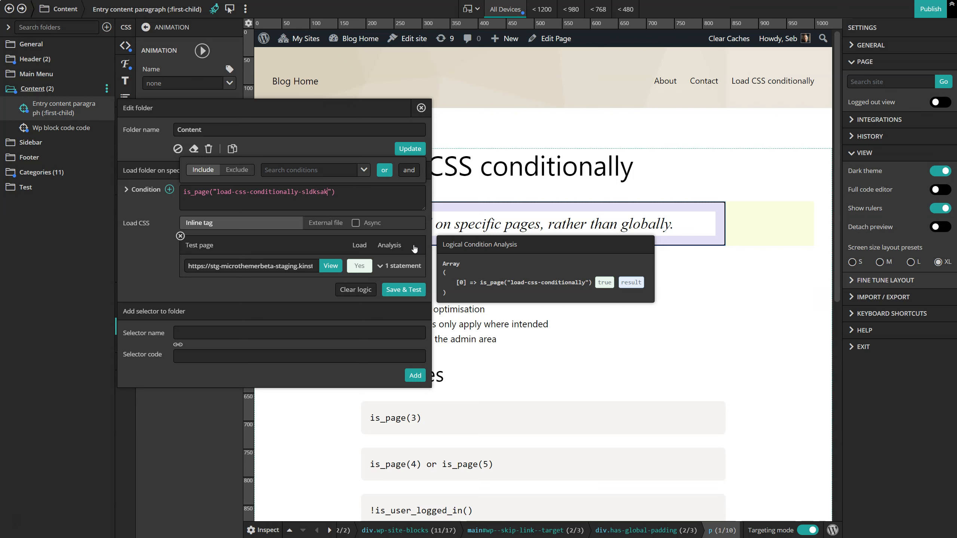
click(405, 291)
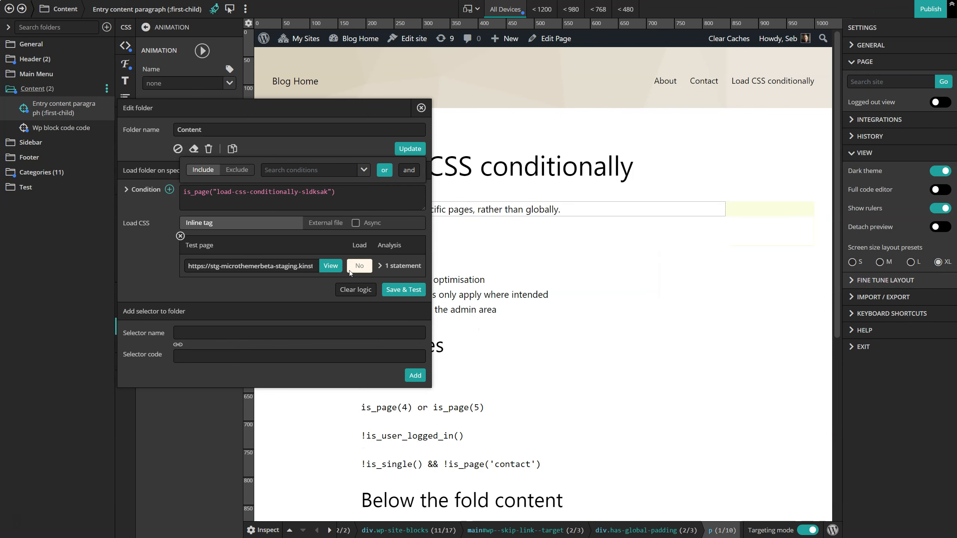
click(400, 265)
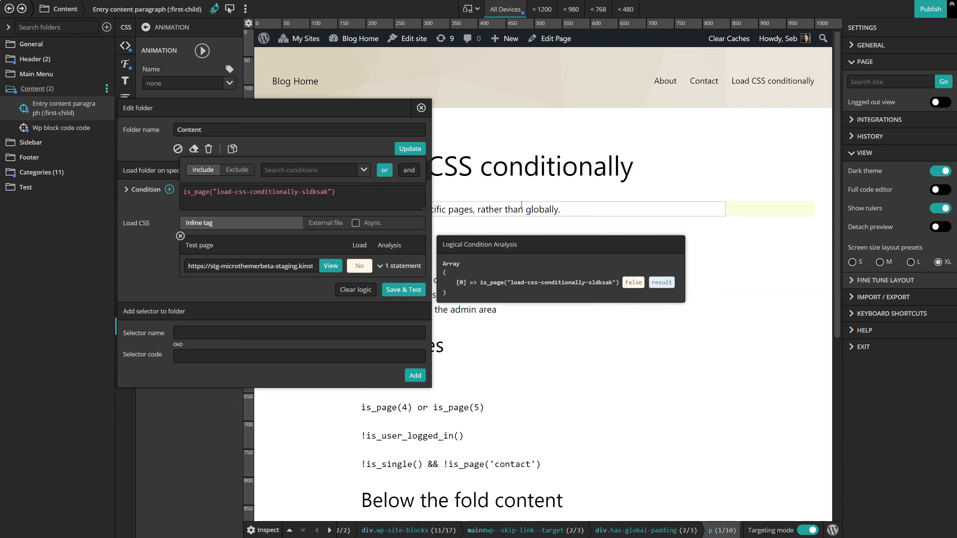
Remove the "-sldksak" suffix from the condition's page slug, and save and test the folder logic again.
drag(328, 192, 300, 192)
key(BackSpace)
click(399, 292)
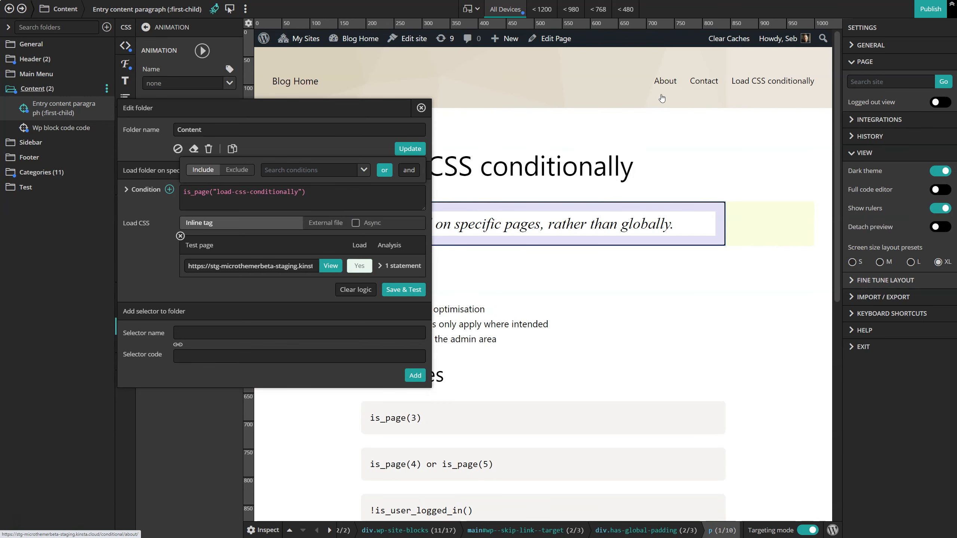
Add the About page to the folder's condition with "or", and save and test the combined logic.
click(362, 170)
scroll(301, 245, down, 3)
click(280, 271)
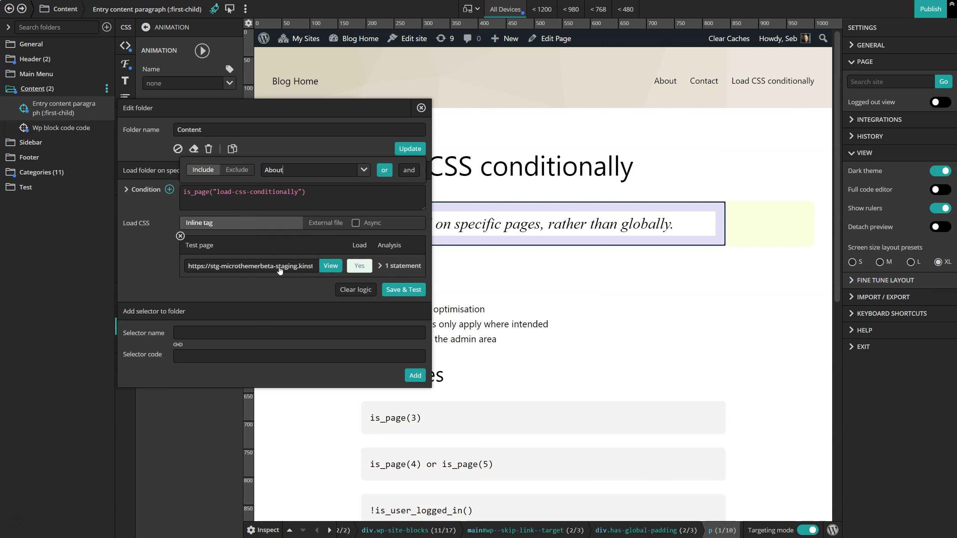
click(383, 172)
click(407, 290)
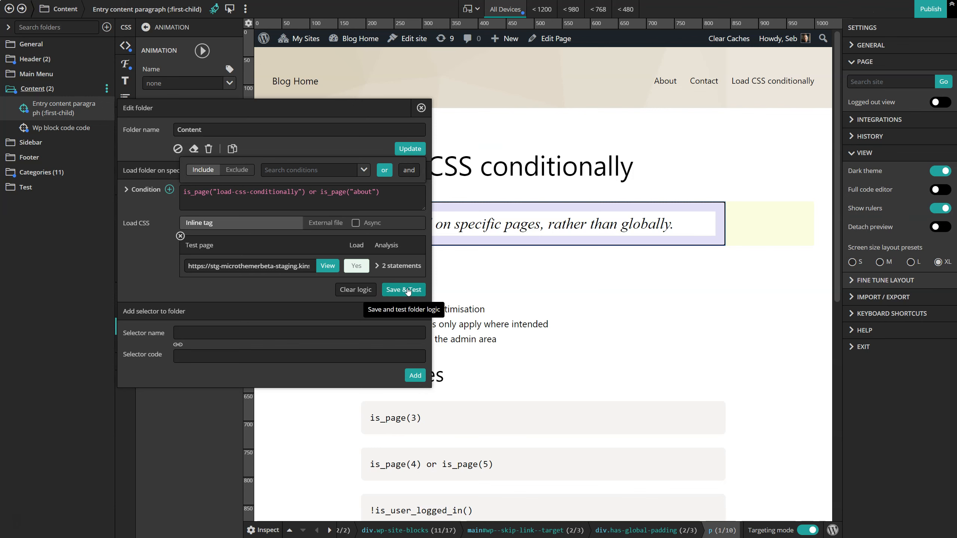
Compare the About and Contact pages to see where the Content folder's styles load under the combined condition.
click(666, 83)
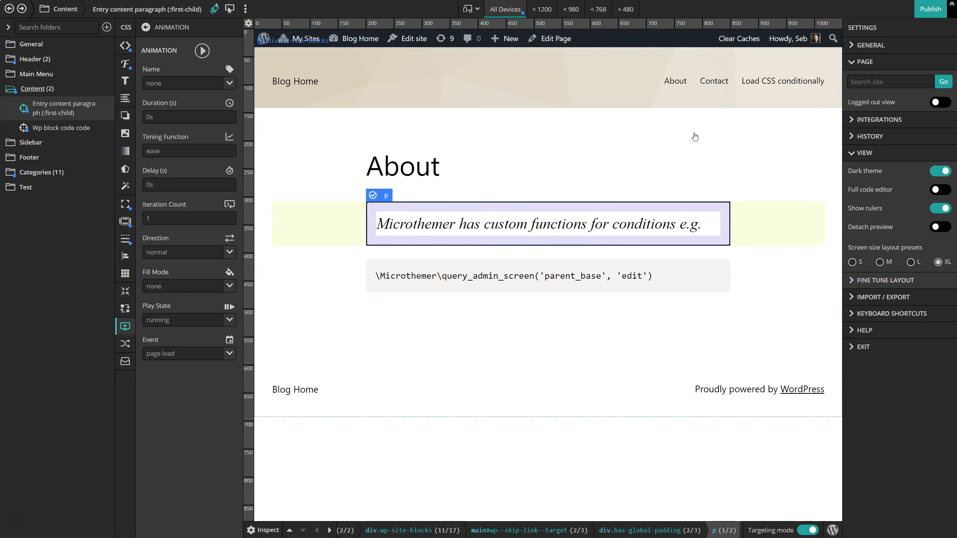
click(713, 81)
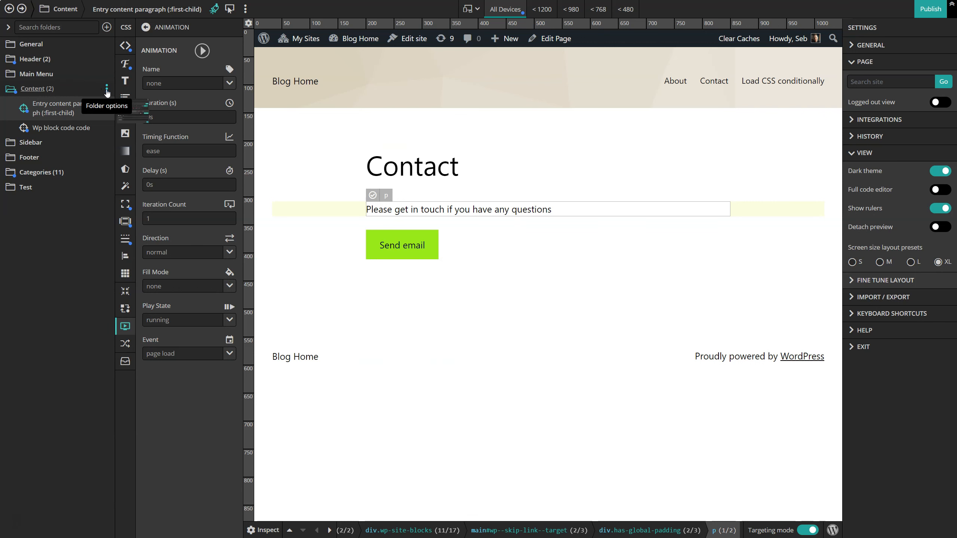
Replace the Content folder's condition with an exclude condition for the Contact page, !is_page("contact"), and save and test it.
click(107, 88)
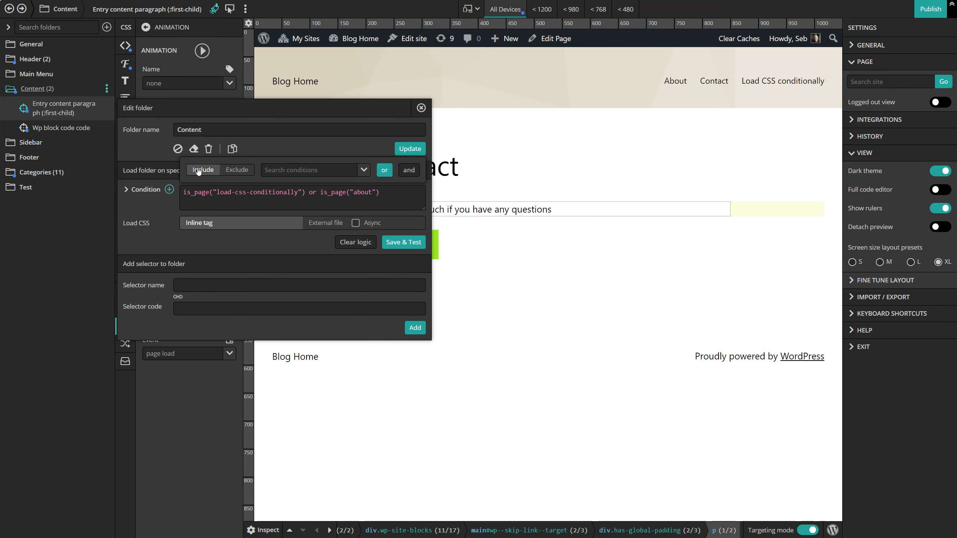
drag(364, 199, 176, 196)
key(BackSpace)
click(237, 170)
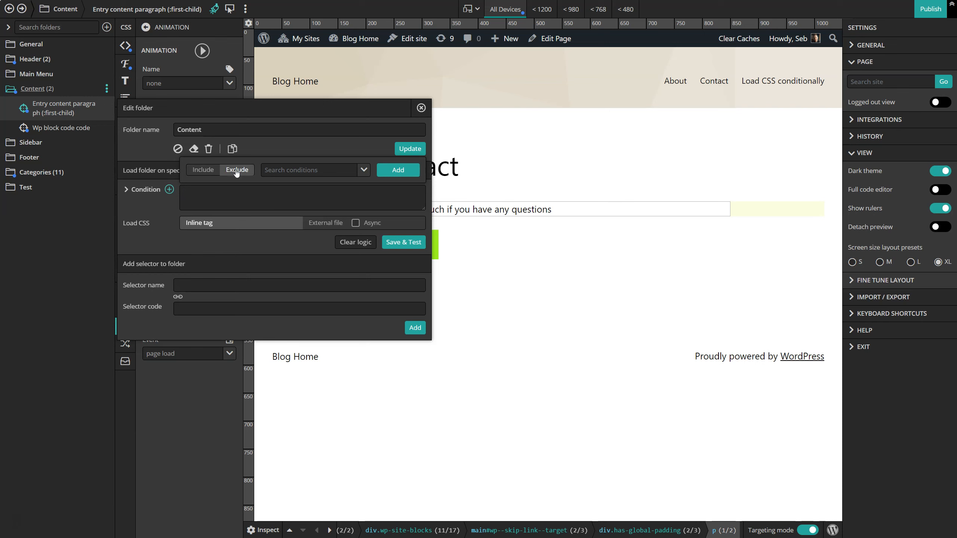
click(363, 174)
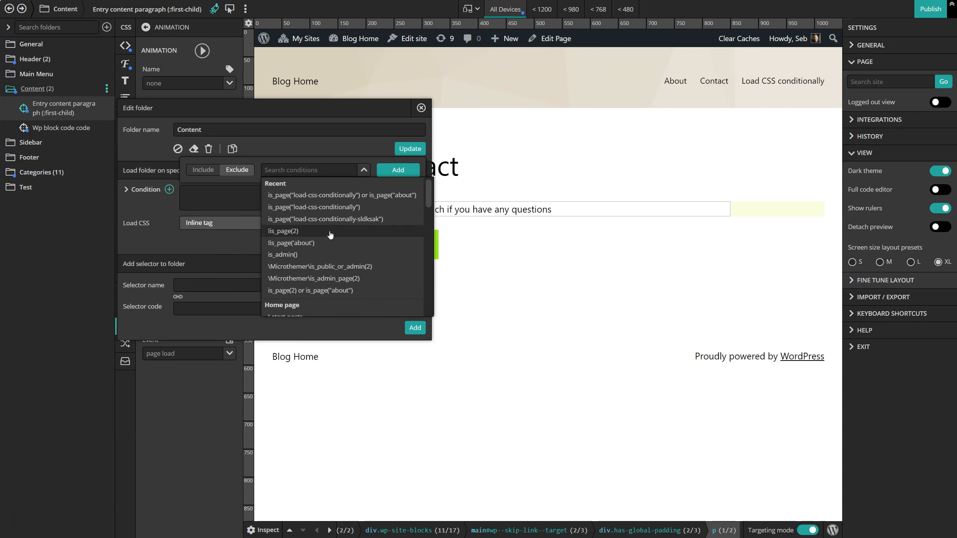
scroll(329, 238, down, 2)
click(284, 291)
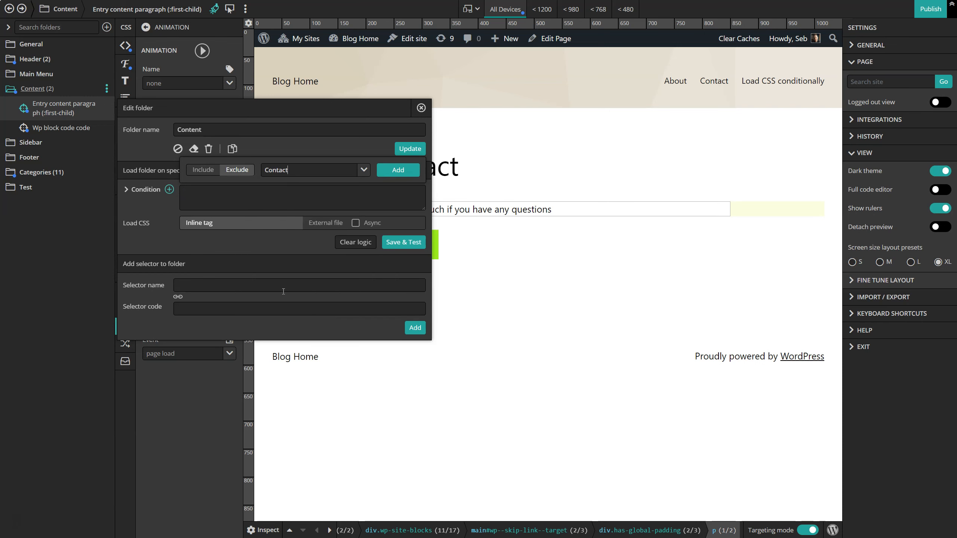
click(398, 170)
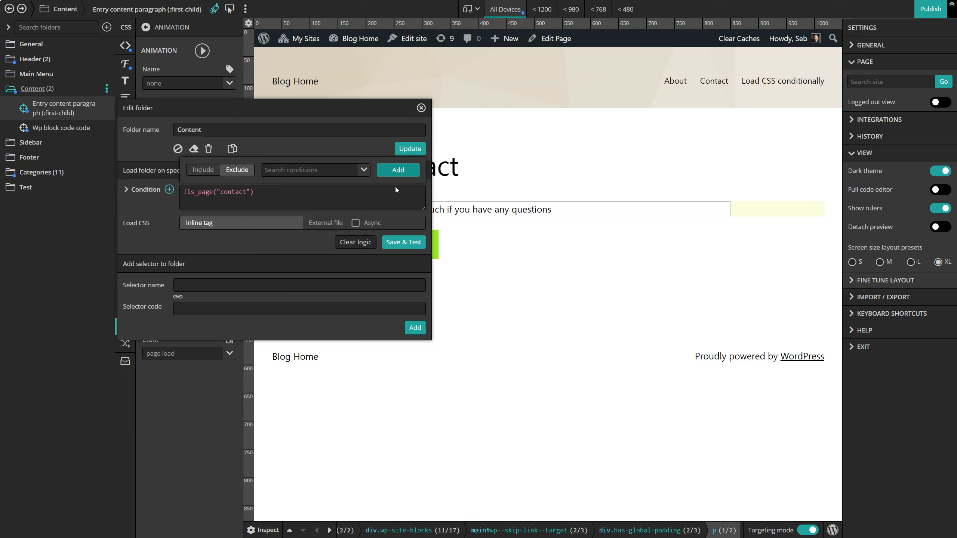
click(398, 242)
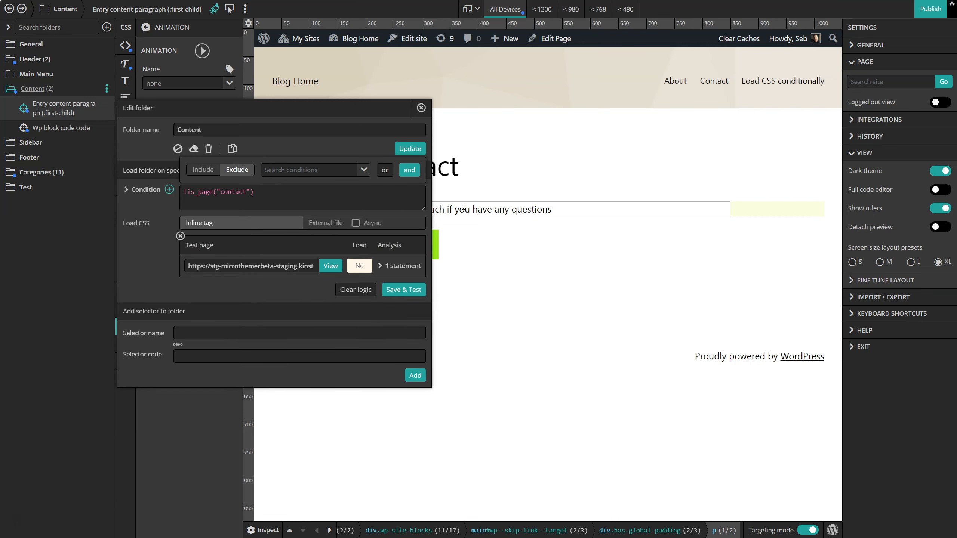
Compare the About, Load CSS conditionally and Contact pages to see where the folder's styles load under the exclude condition.
click(671, 84)
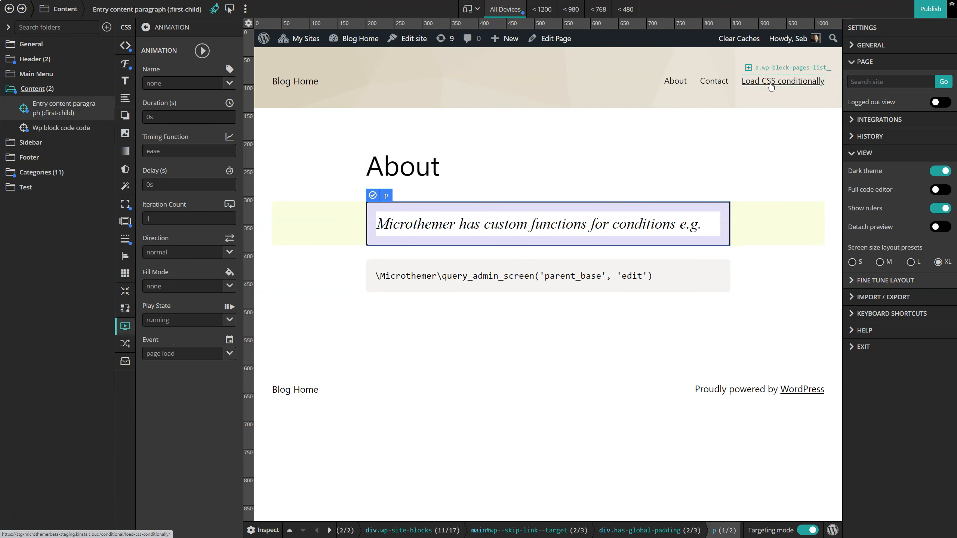
click(770, 88)
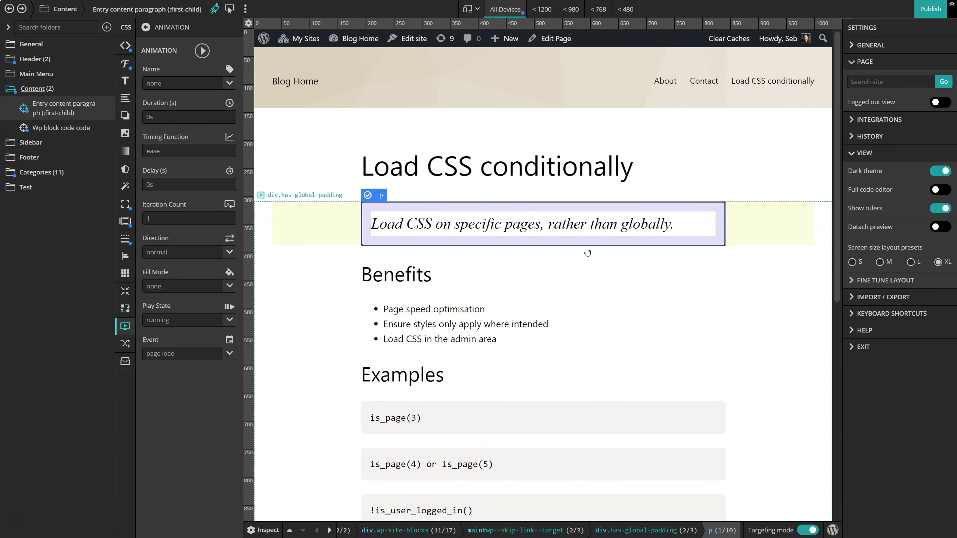
click(703, 85)
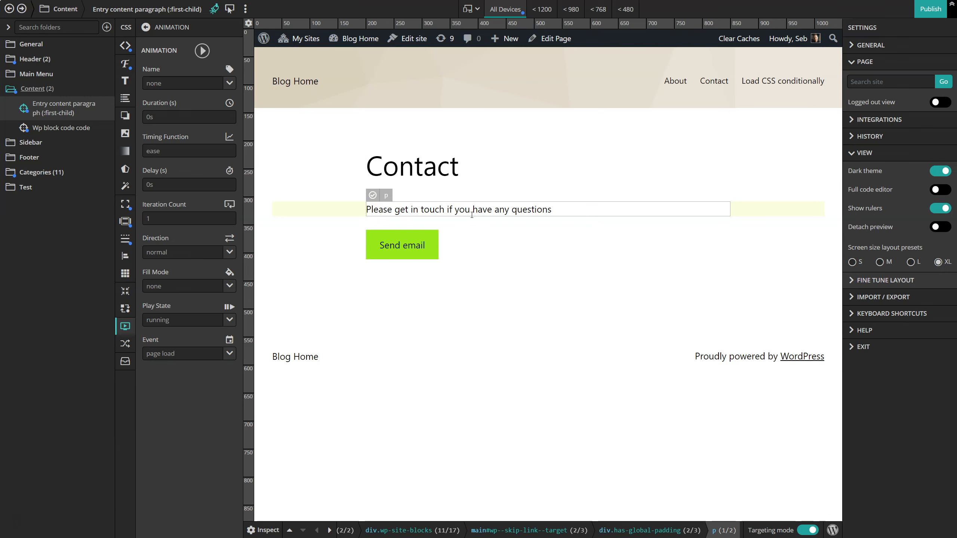
Extend the Content folder's condition to !is_page("contact") and is_page(), save and test it, and check the About page.
click(107, 90)
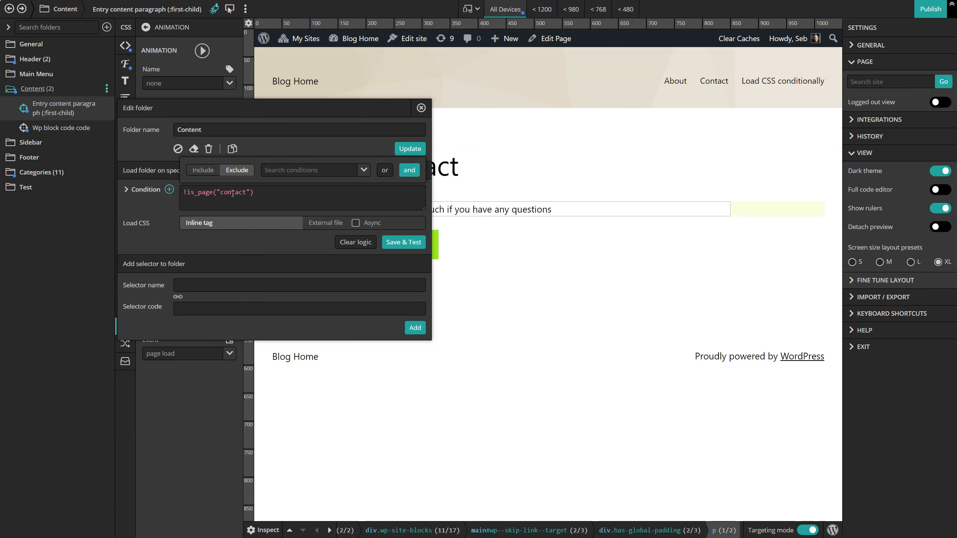
text(and is_page()
click(146, 189)
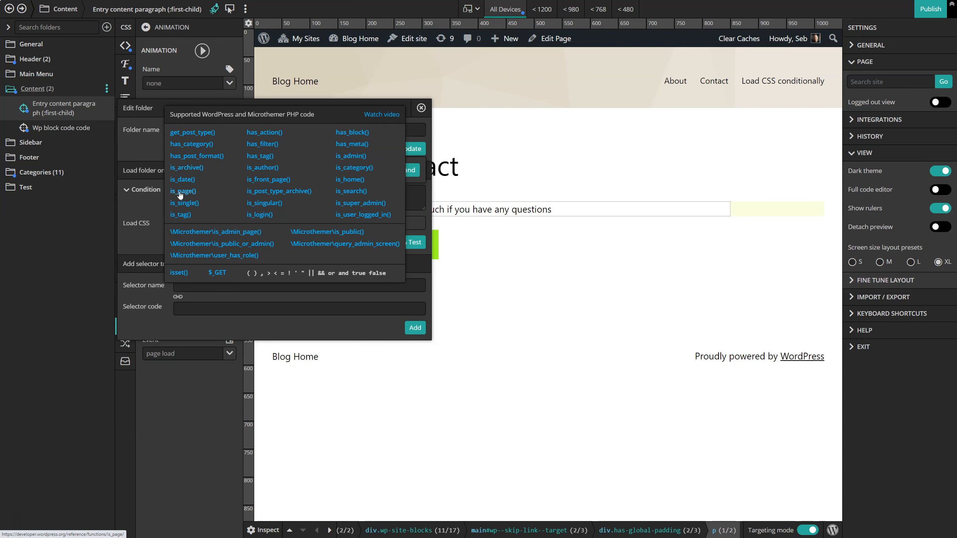
click(146, 190)
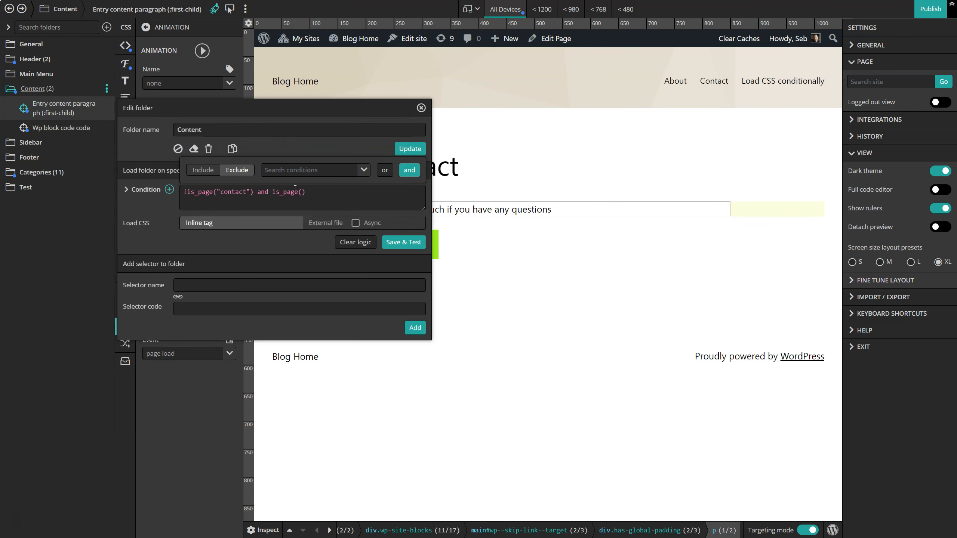
click(410, 243)
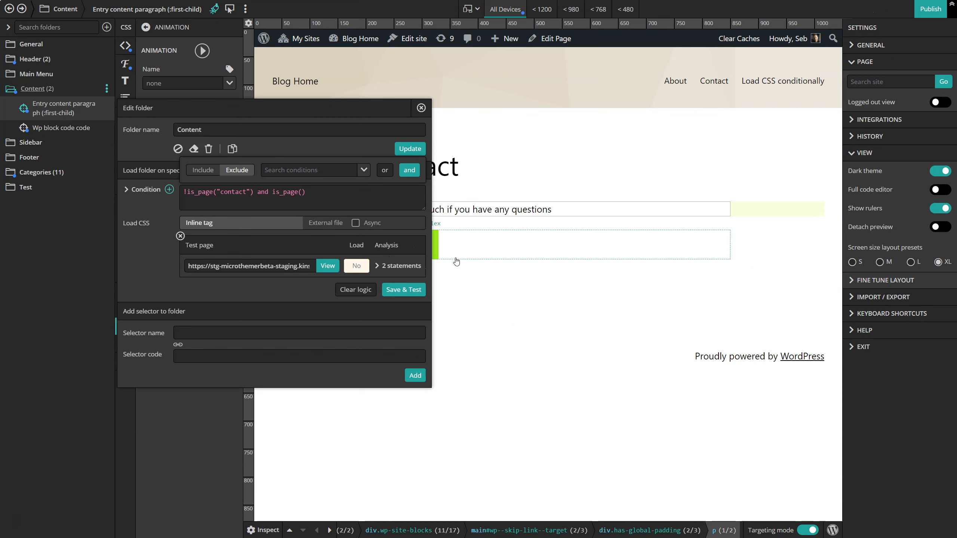
click(675, 82)
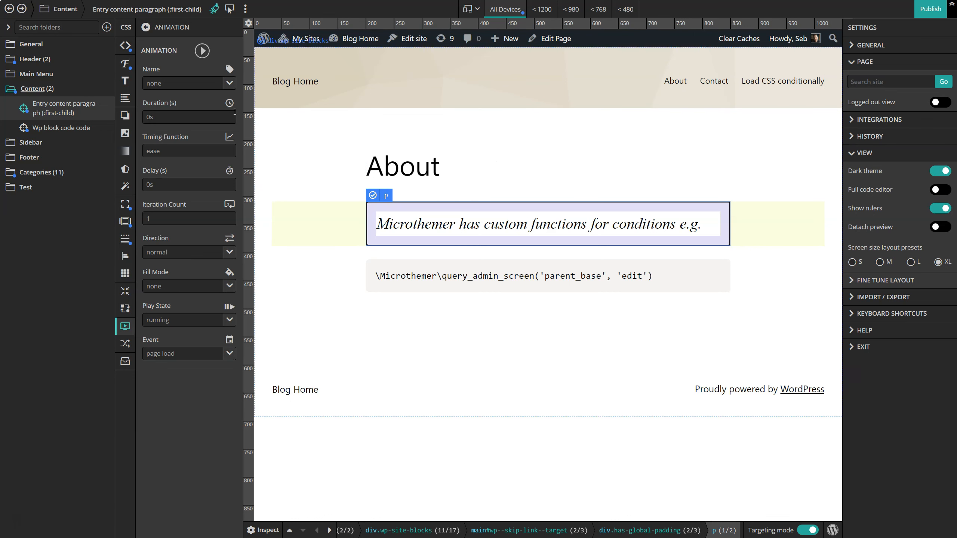
Review the WordPress and Microthemer PHP functions supported in the Content folder's conditions.
click(107, 88)
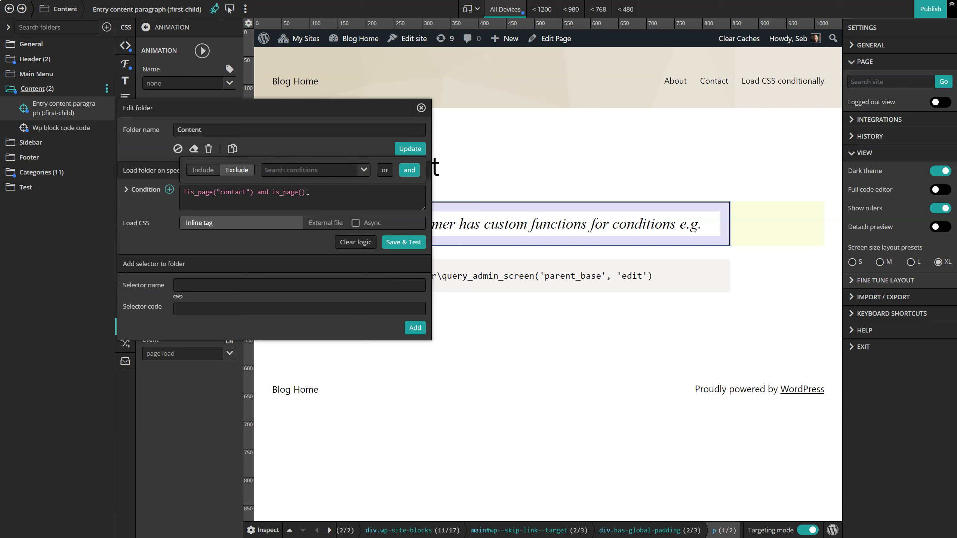
click(151, 190)
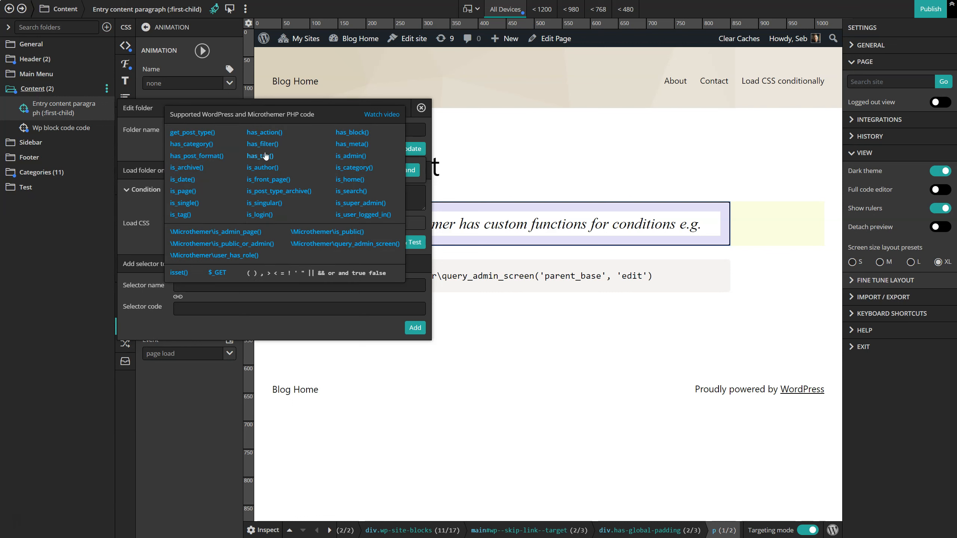
click(184, 192)
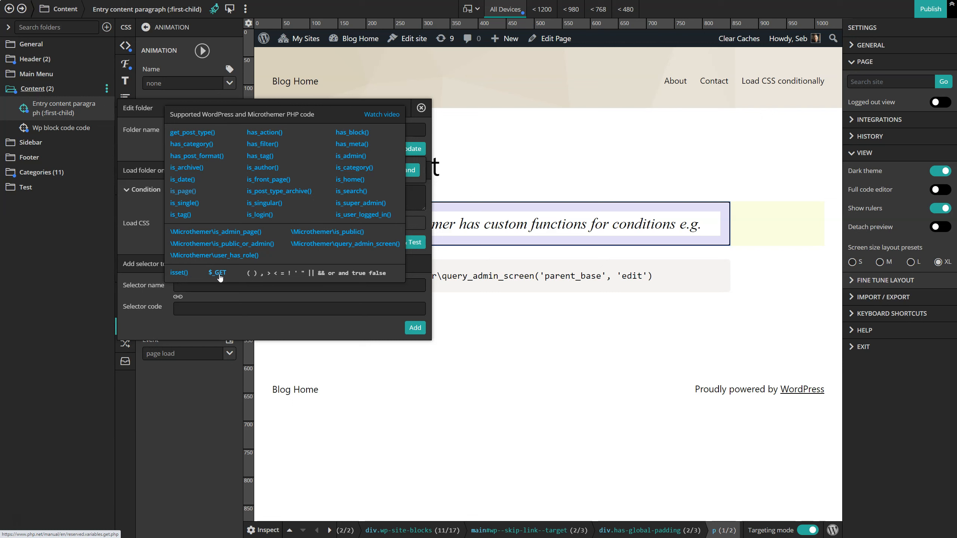
click(421, 108)
Open the Load CSS conditionally page and add that page as an include condition to the Categories folder.
click(784, 86)
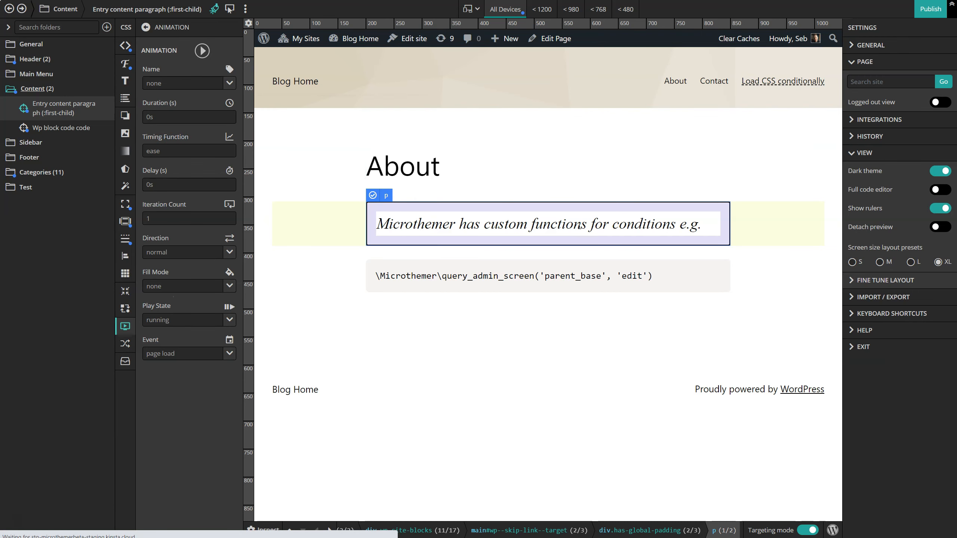
scroll(544, 228, down, 6)
scroll(544, 227, down, 2)
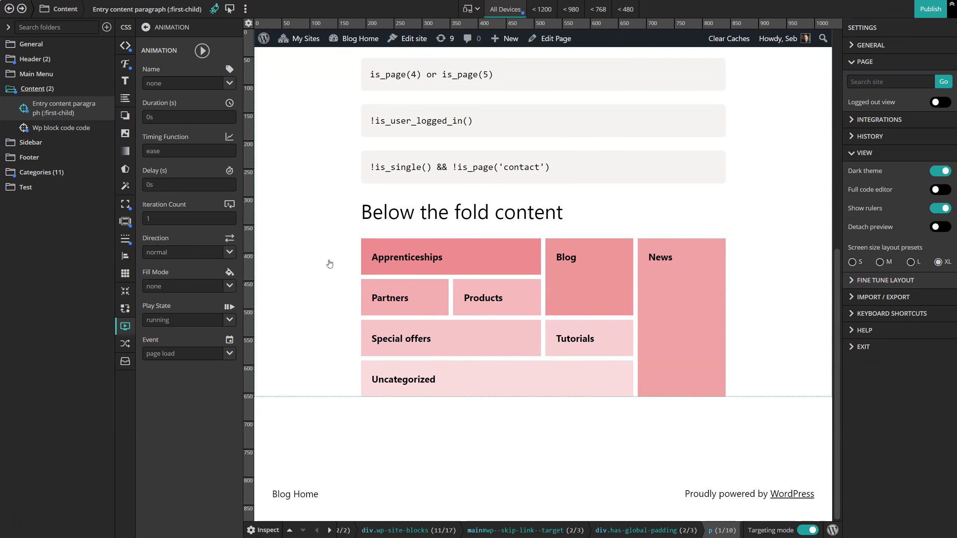
scroll(389, 263, up, 6)
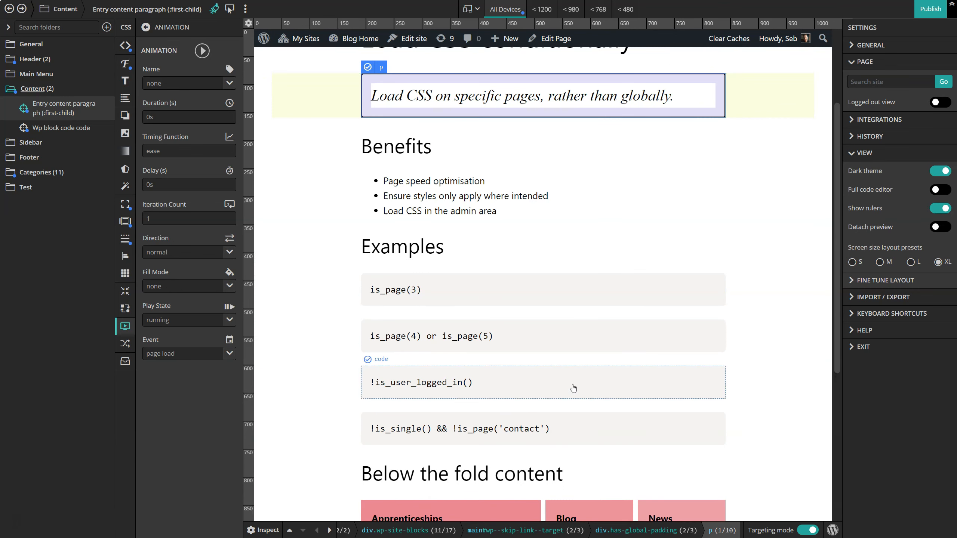
scroll(493, 267, down, 4)
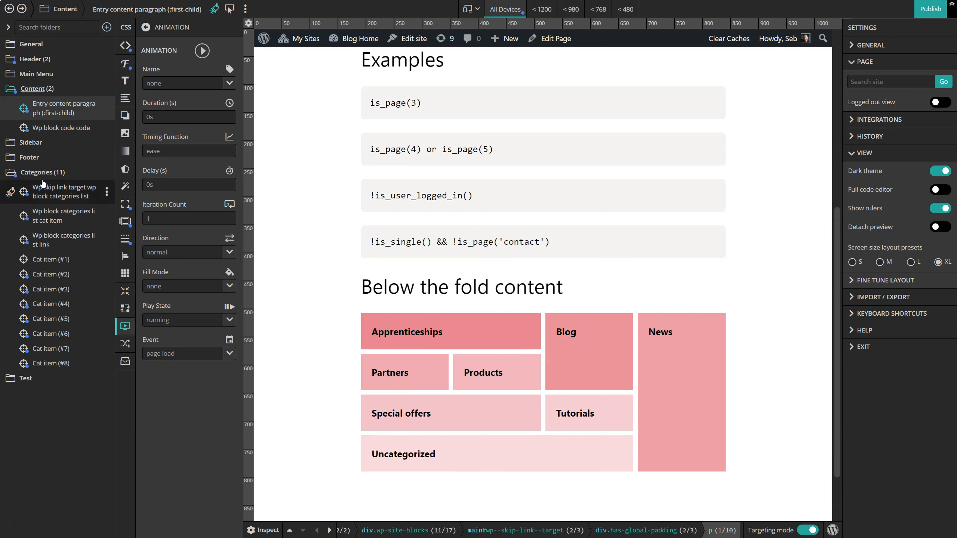
click(106, 172)
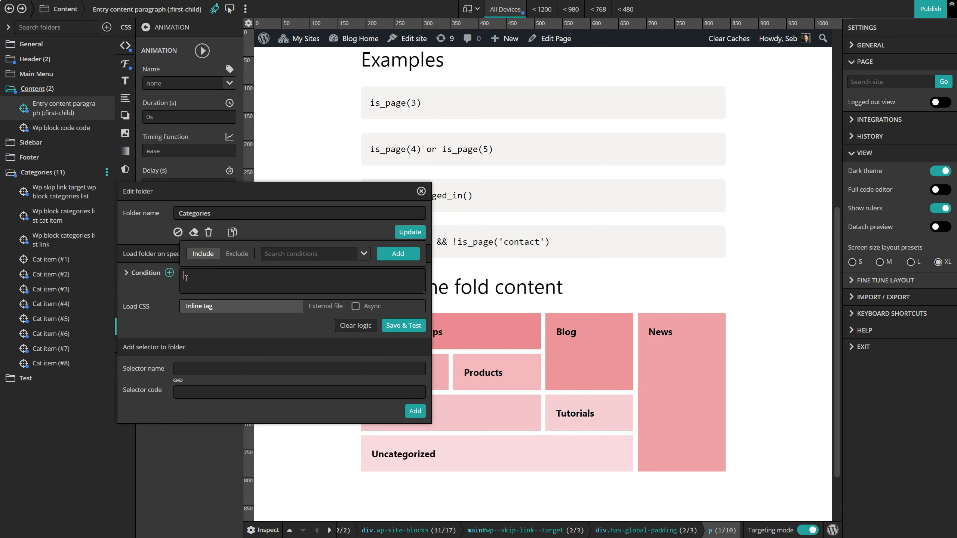
click(360, 255)
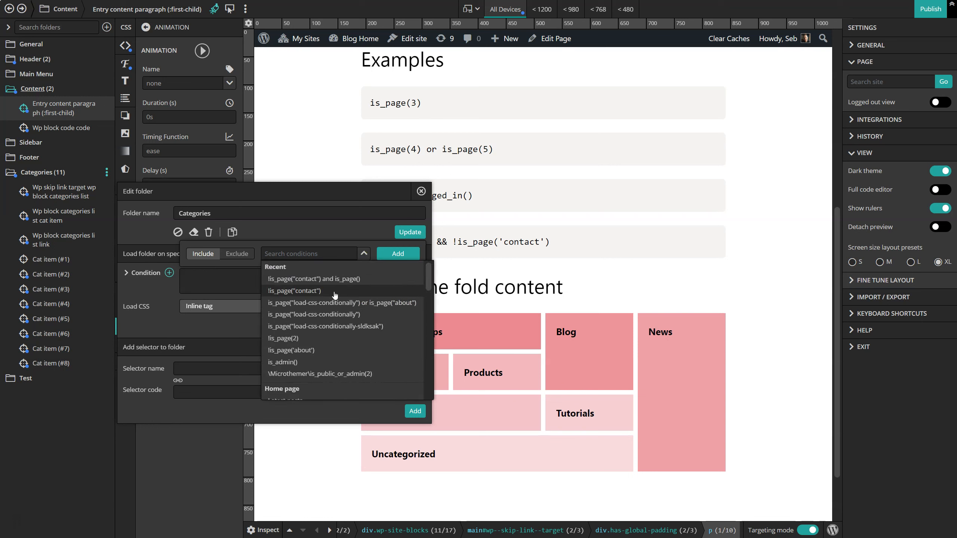
scroll(324, 309, down, 3)
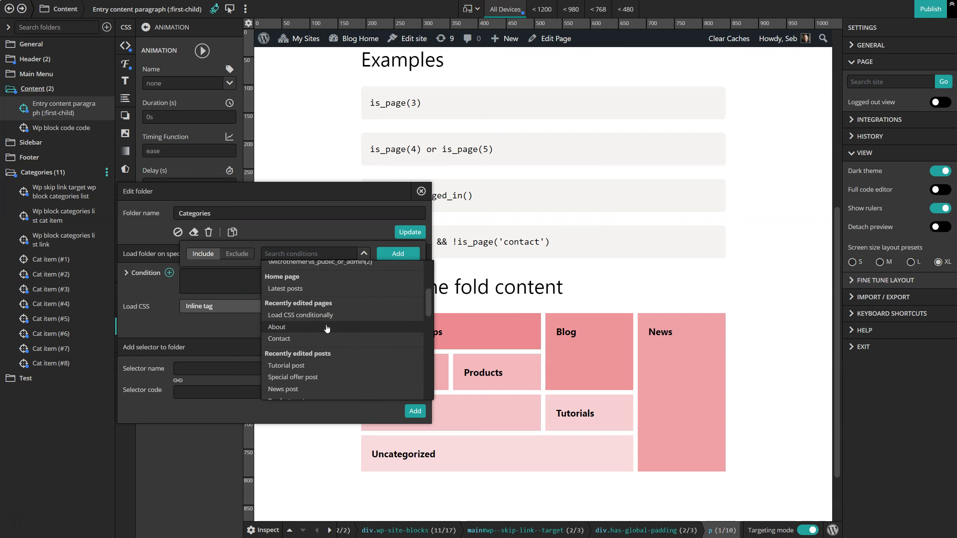
click(308, 316)
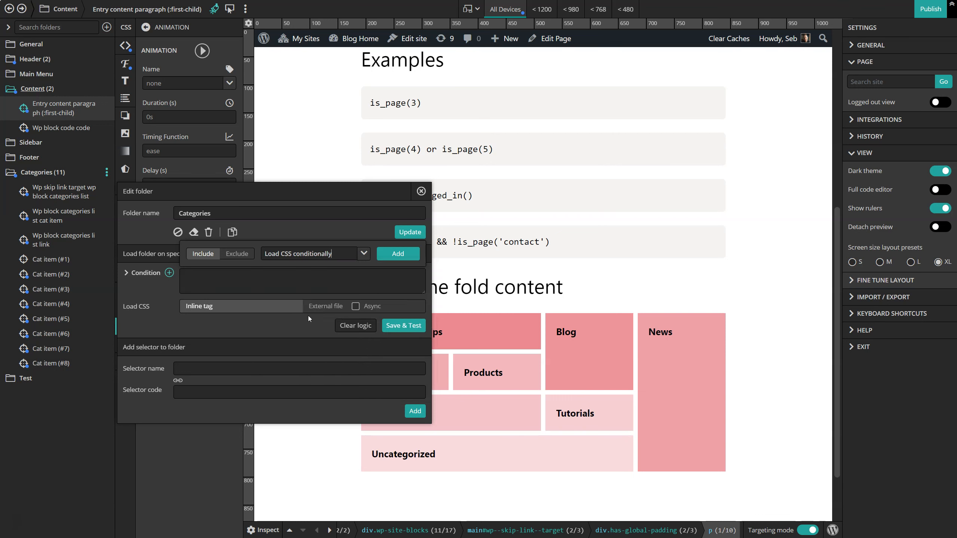
click(398, 253)
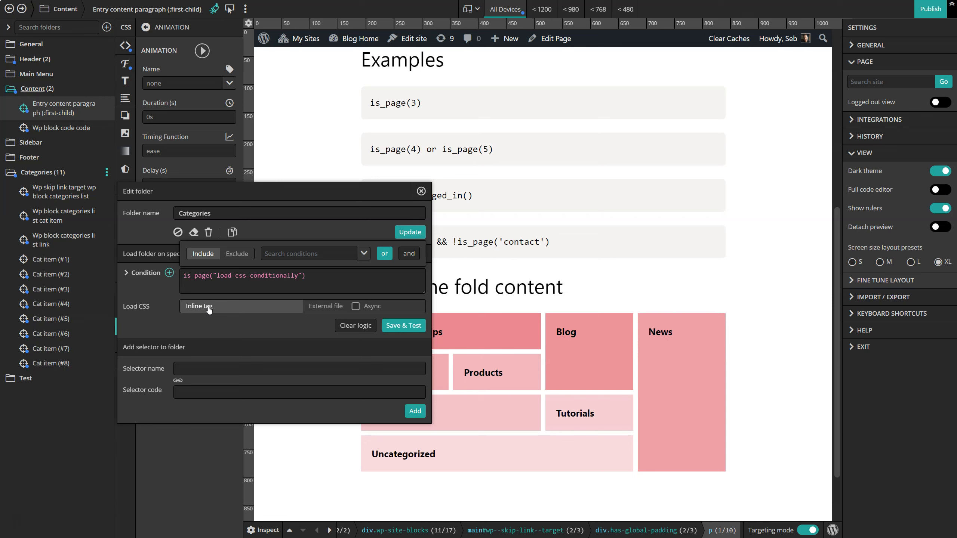
Set the Categories folder's CSS to load as an external file with Async, and save and test the logic.
click(327, 309)
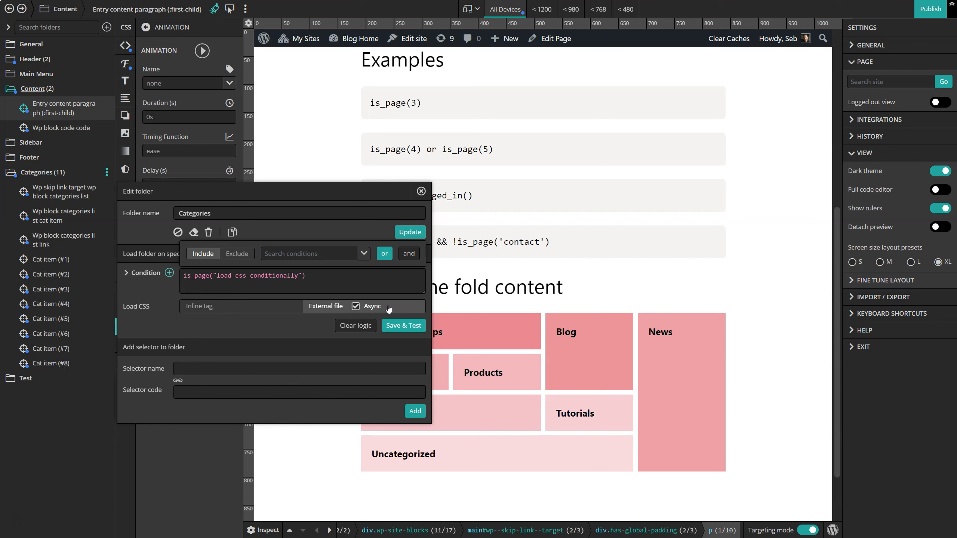
click(398, 326)
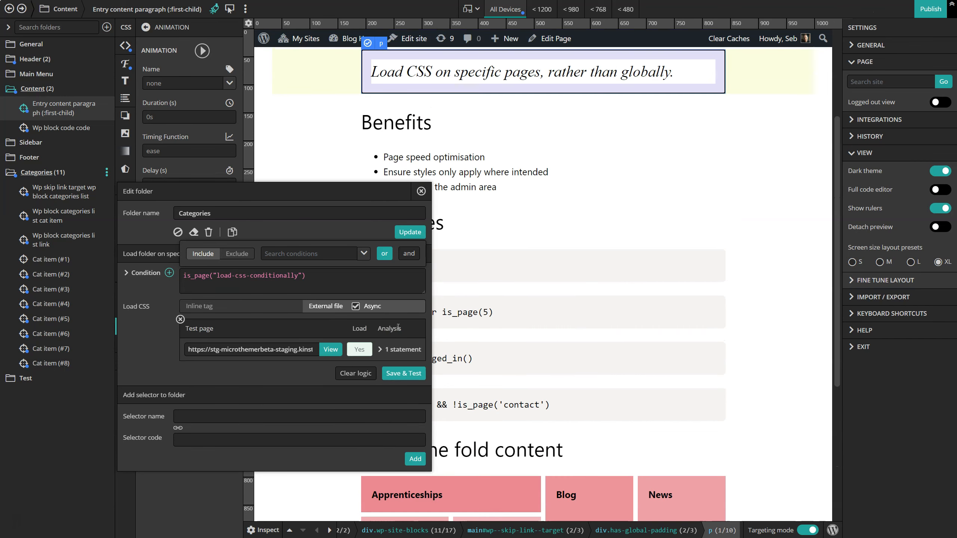
scroll(495, 320, down, 5)
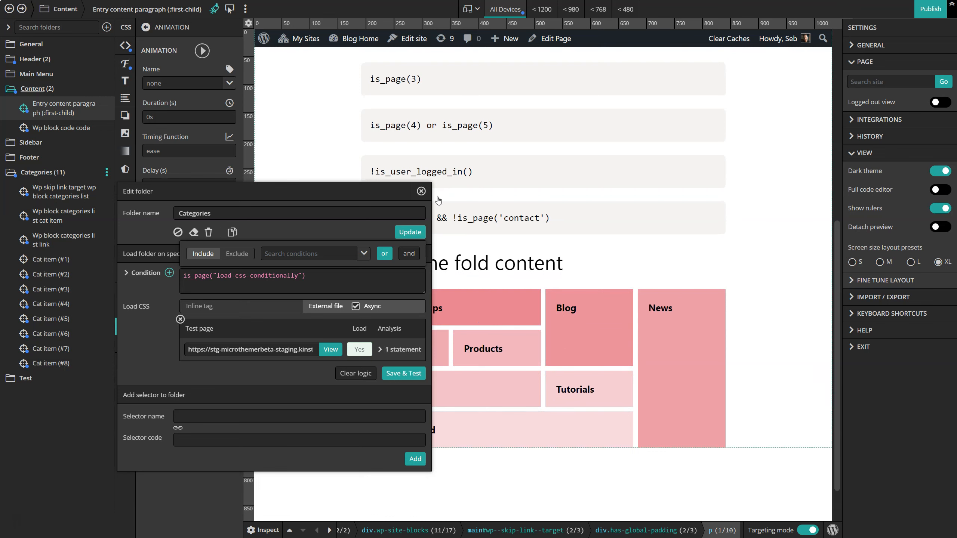
click(421, 191)
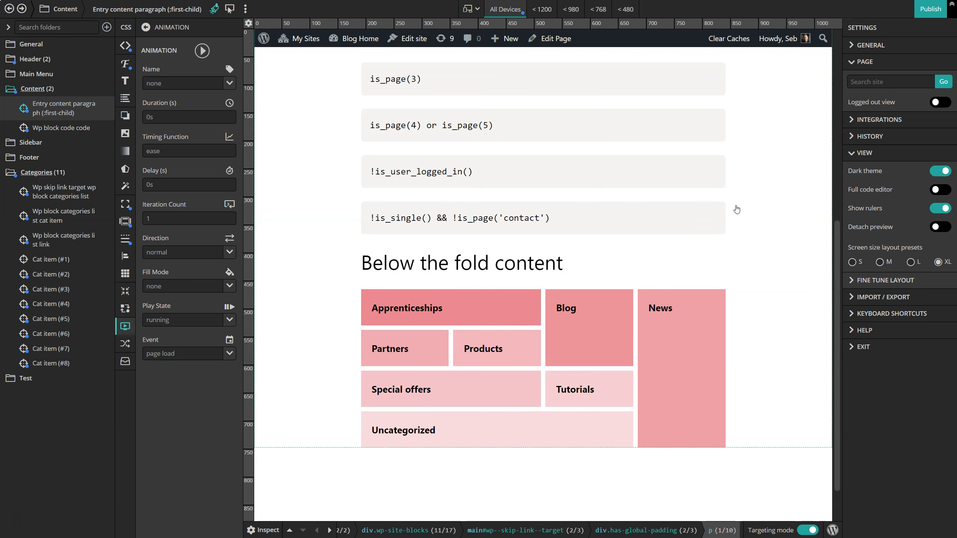
Target the "Page speed optimisation" list item with the .my-custom-class selector and inspect its HTML and computed styles.
scroll(736, 210, down, 1)
scroll(733, 209, up, 8)
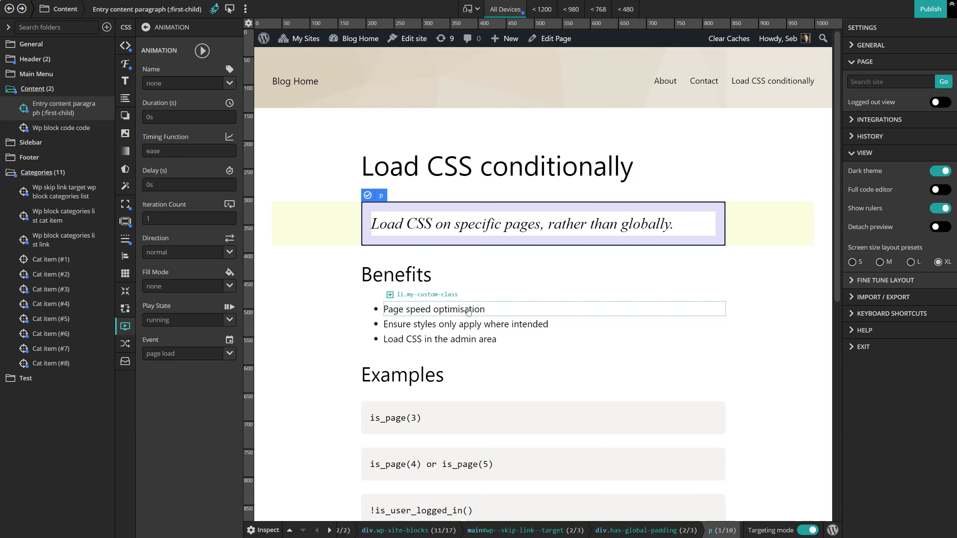
click(469, 309)
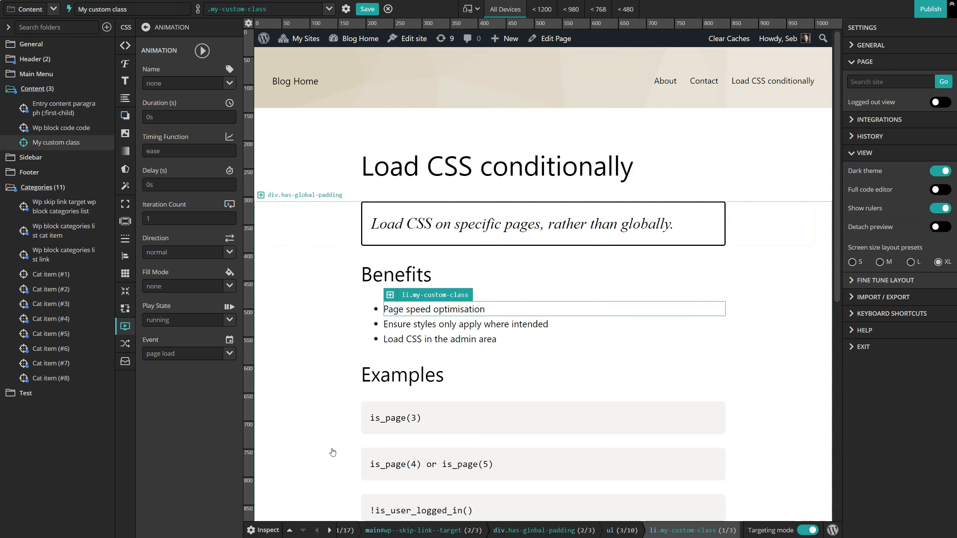
click(270, 531)
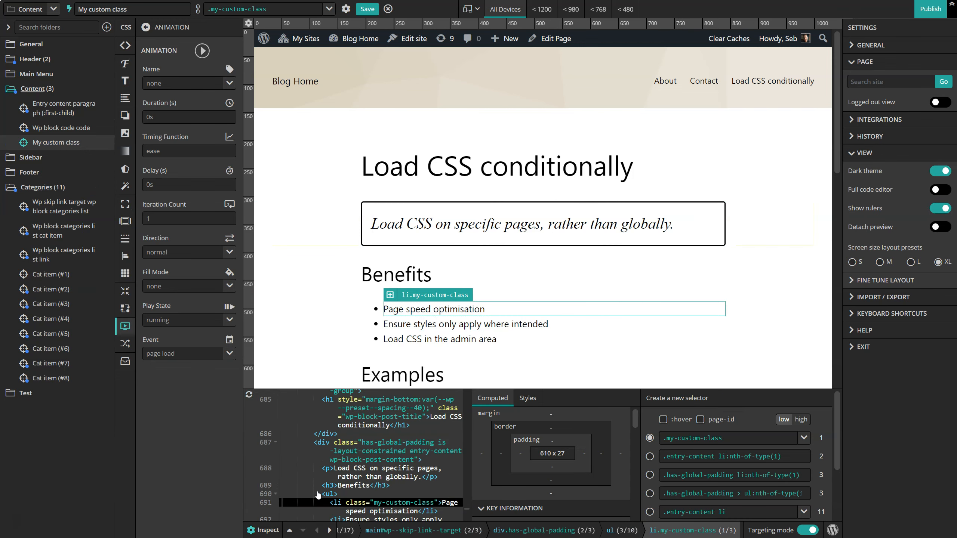
scroll(372, 466, down, 1)
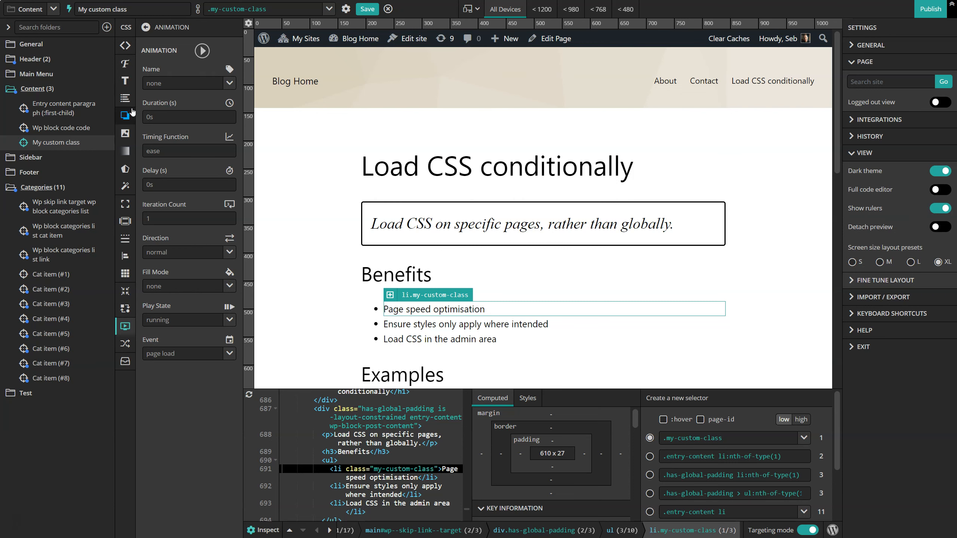
Set the background colour of the .my-custom-class list item to #e1536c.
click(125, 134)
click(178, 81)
click(180, 122)
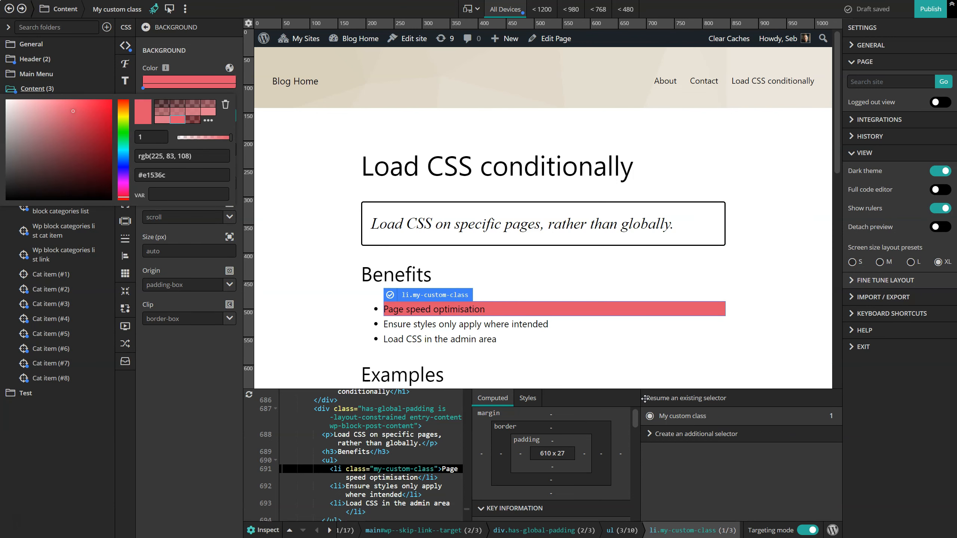
Start an additional .my-custom-class selector, compare its high and low CSS specificity versions, and leave it on low.
click(679, 435)
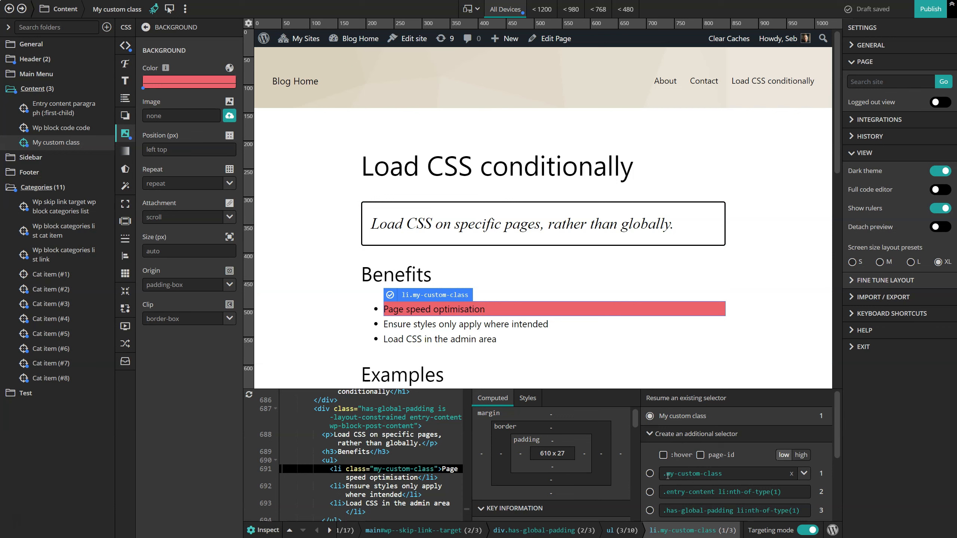
click(664, 474)
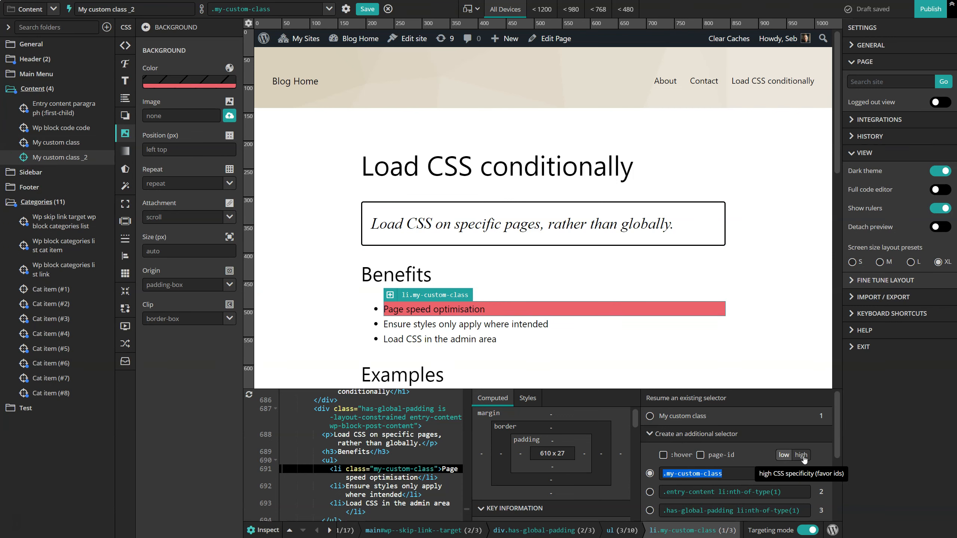
click(800, 456)
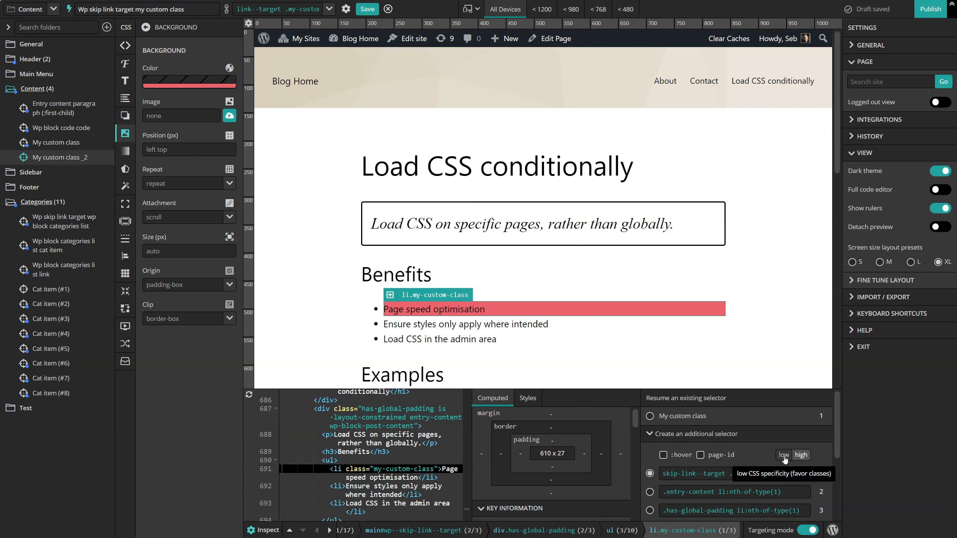
click(783, 455)
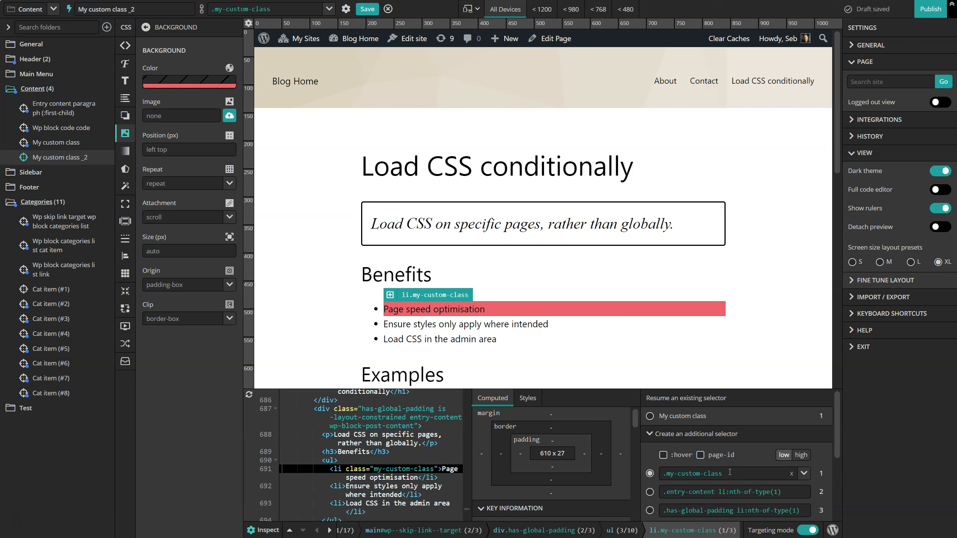
click(801, 455)
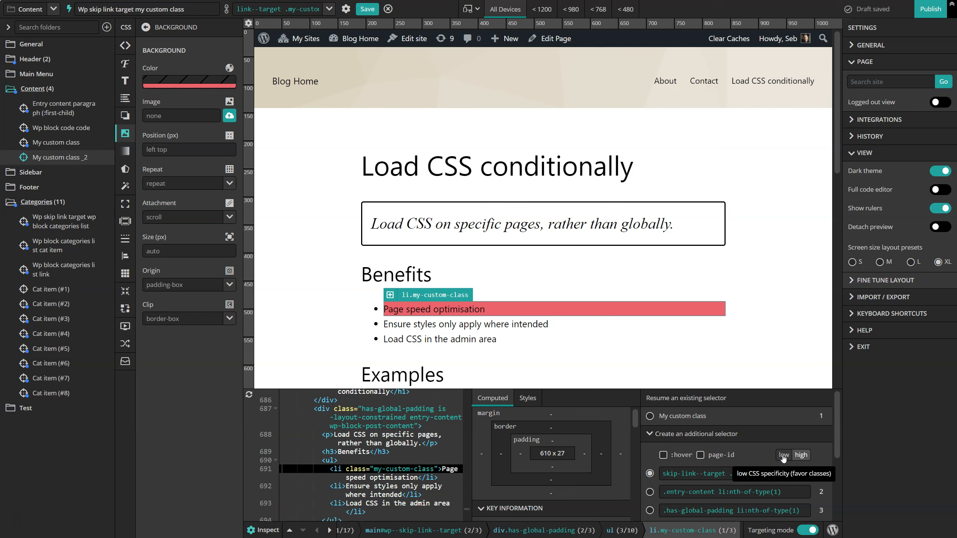
click(783, 455)
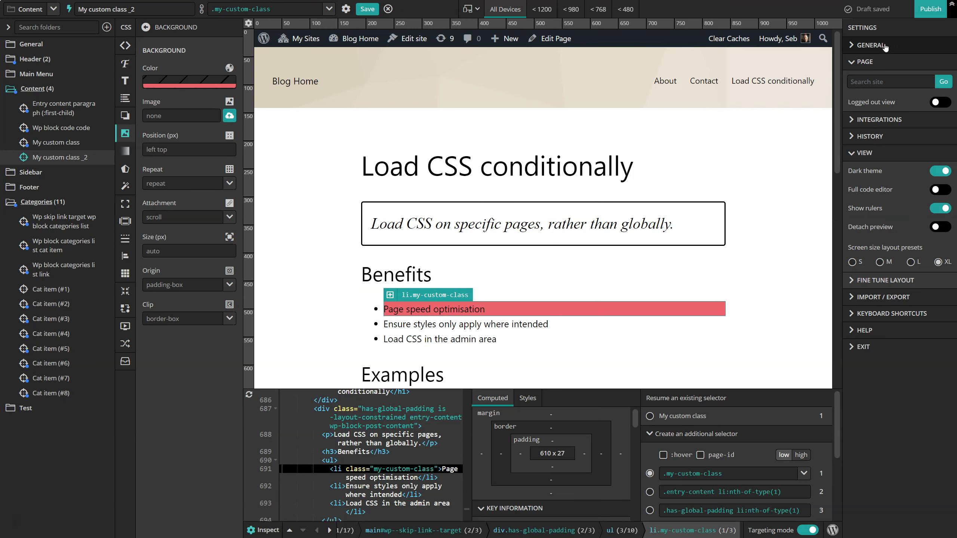
Enable the "Support admin area style loading" option in the global preferences and save them.
click(872, 46)
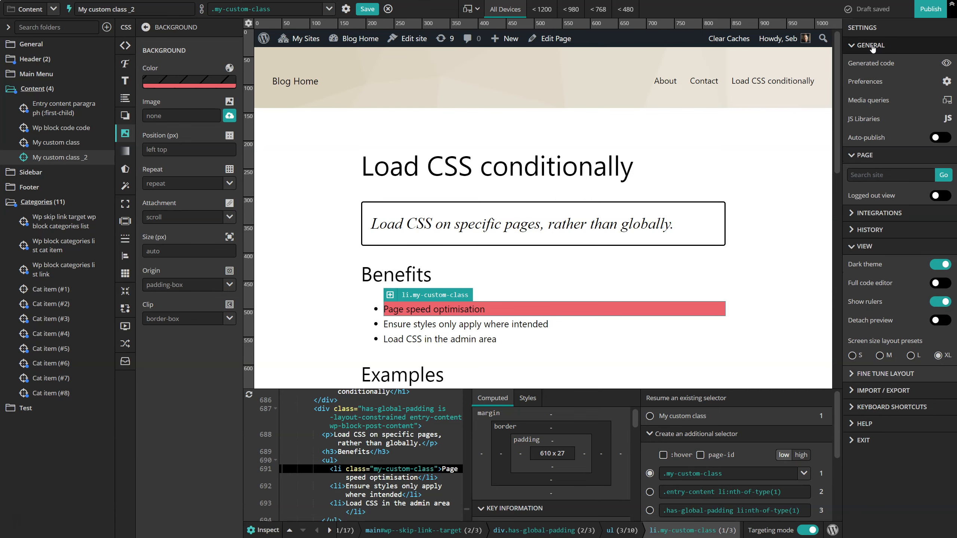
click(866, 84)
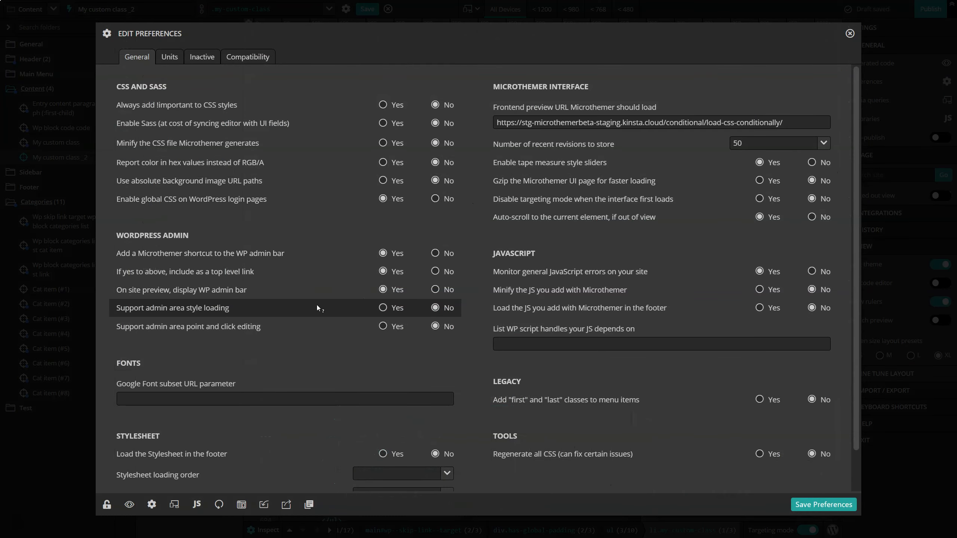
click(383, 309)
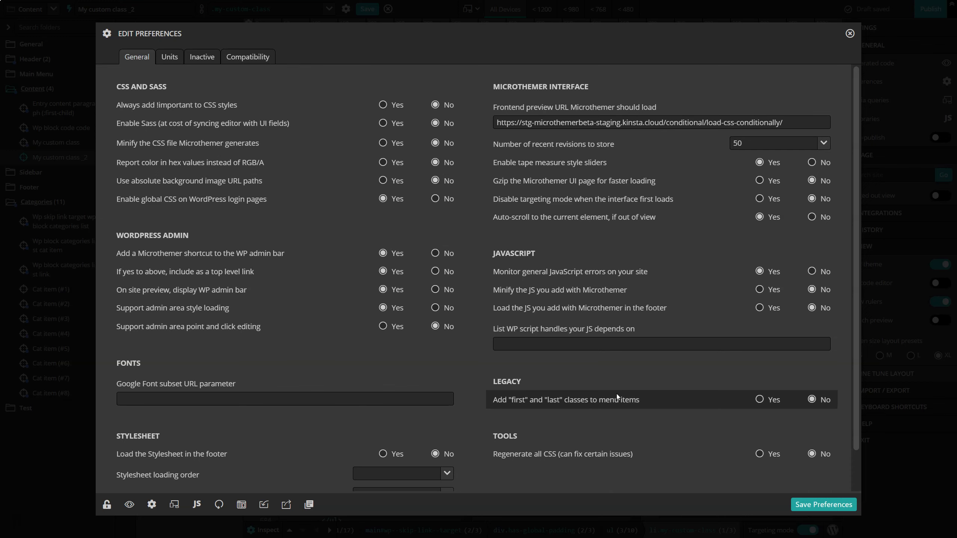
click(832, 508)
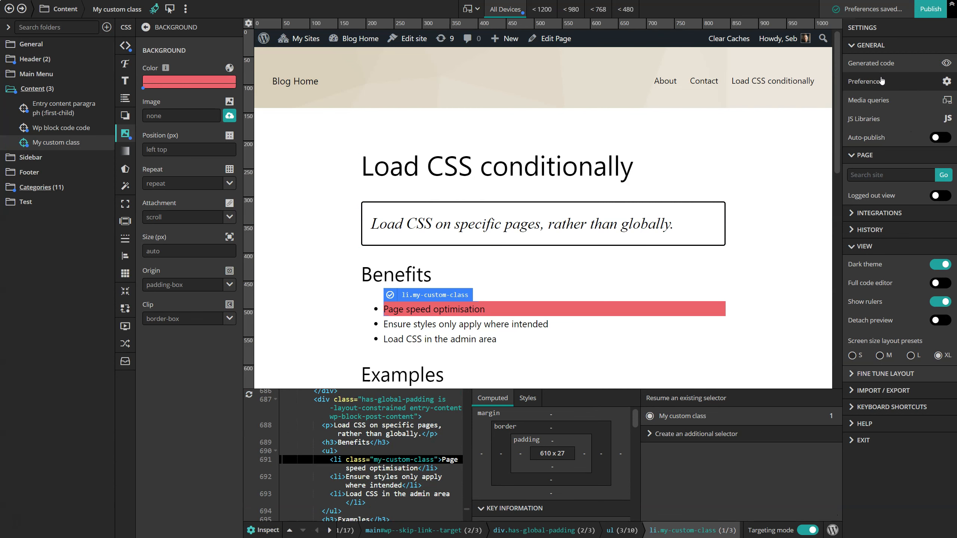
Open the Load CSS conditionally page in the WordPress block editor and review the Content folder's loading condition.
click(559, 40)
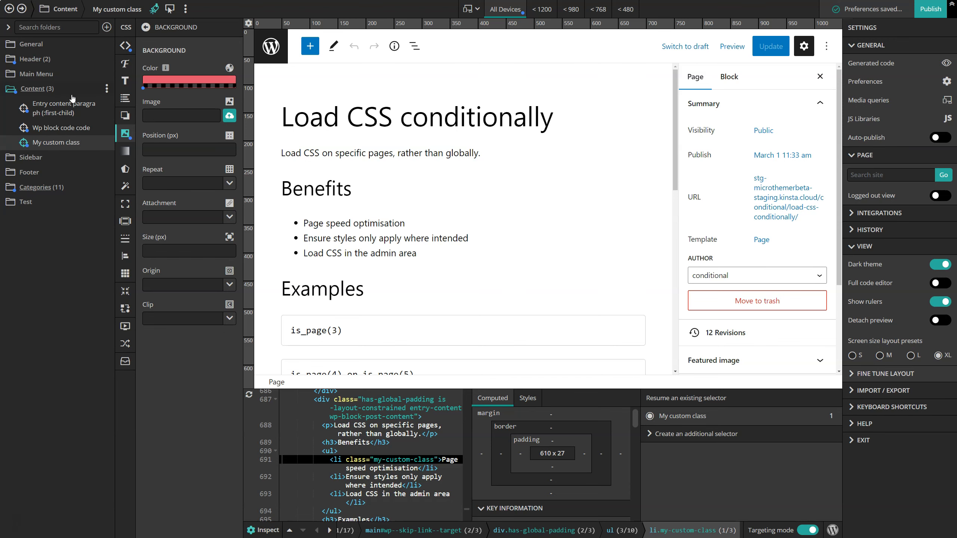
click(106, 89)
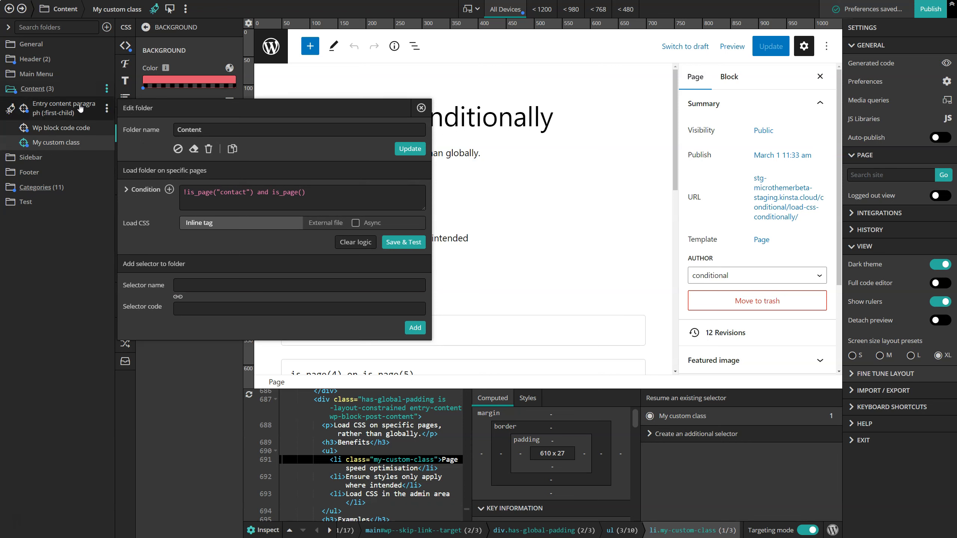
click(62, 250)
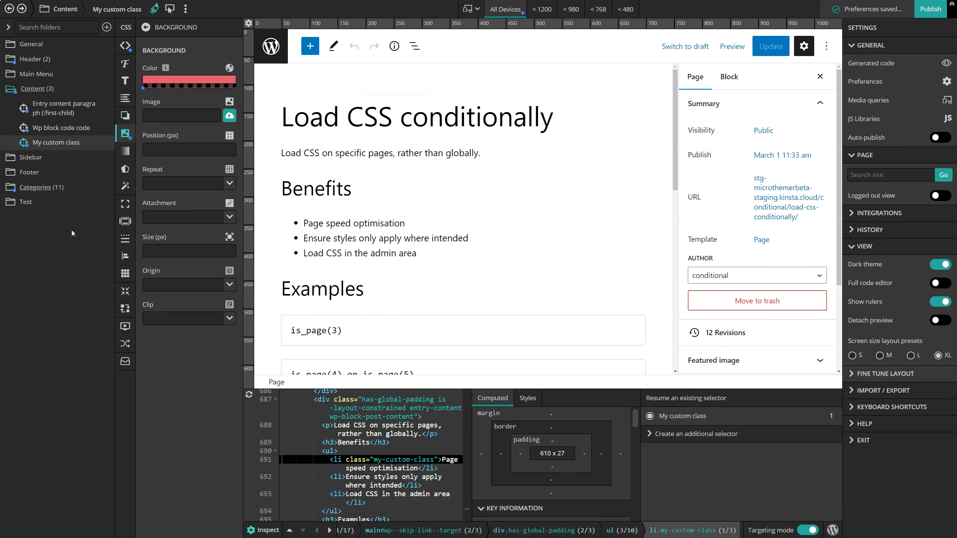
Create a folder named "Load CSS front and back" and move the My custom class selector into it.
click(107, 28)
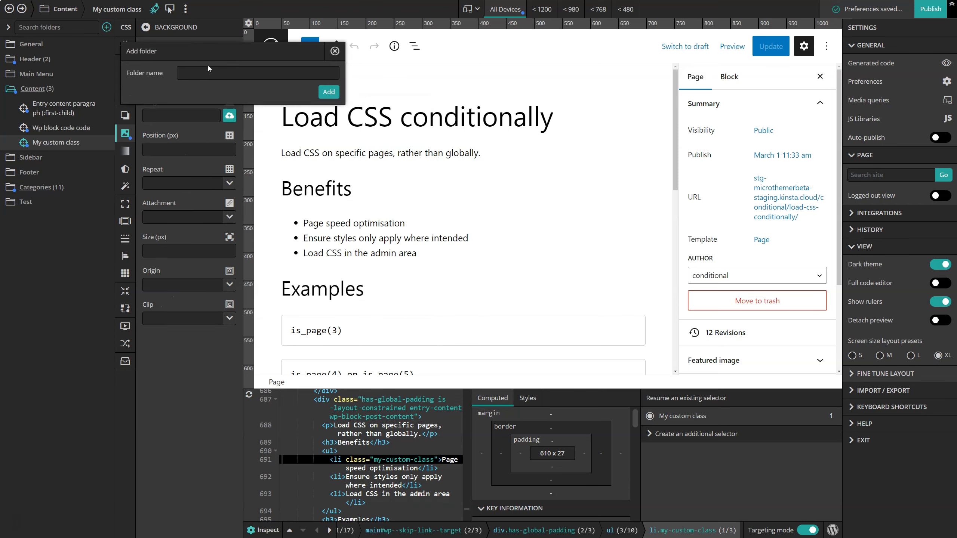
text(Load CSS front and back)
key(Return)
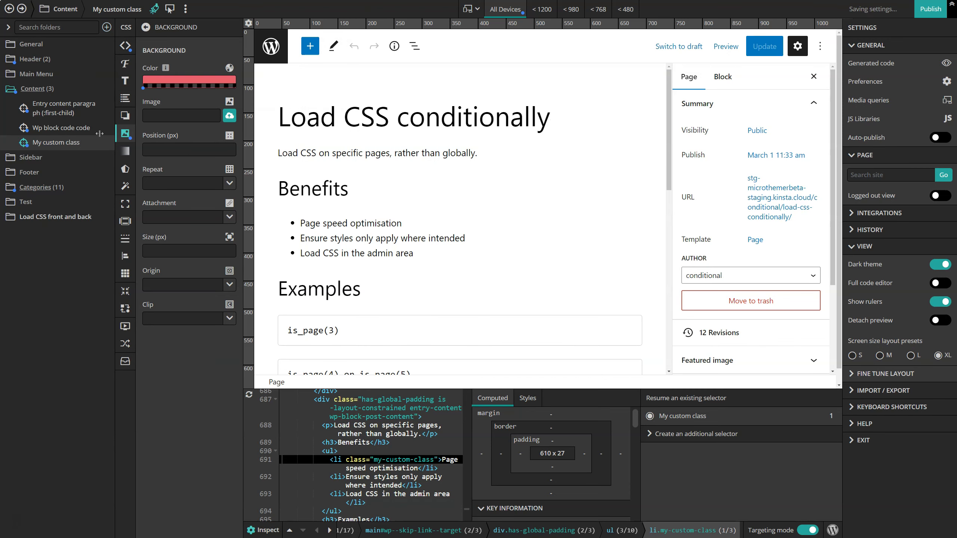
drag(23, 142, 23, 224)
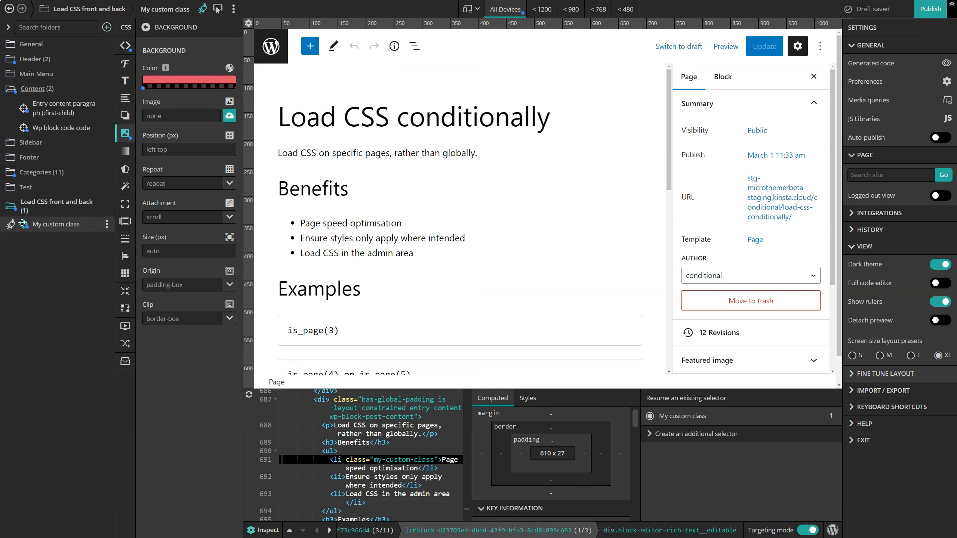
Set the Load CSS front and back folder's condition to \Microthemer\is_public_or_admin(2), then save and test the logic.
click(106, 206)
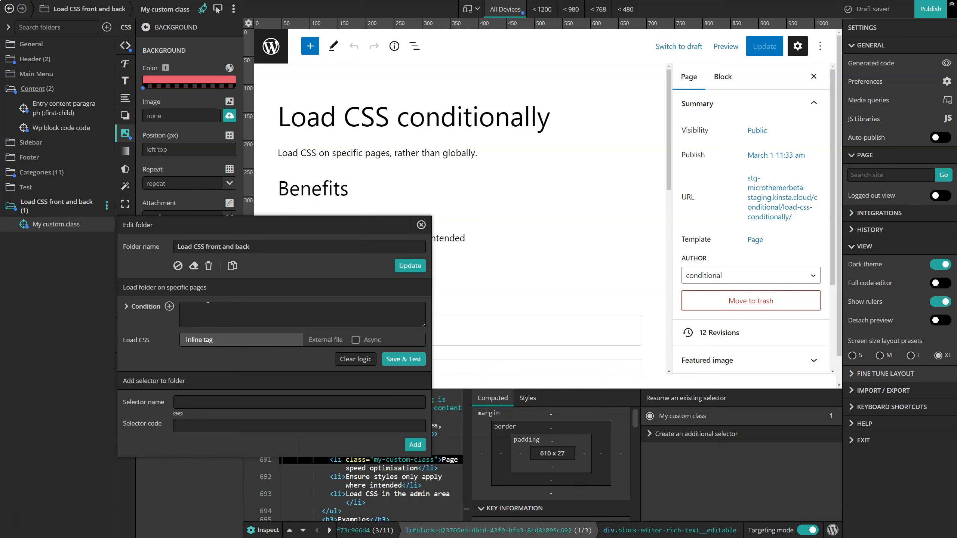
click(149, 307)
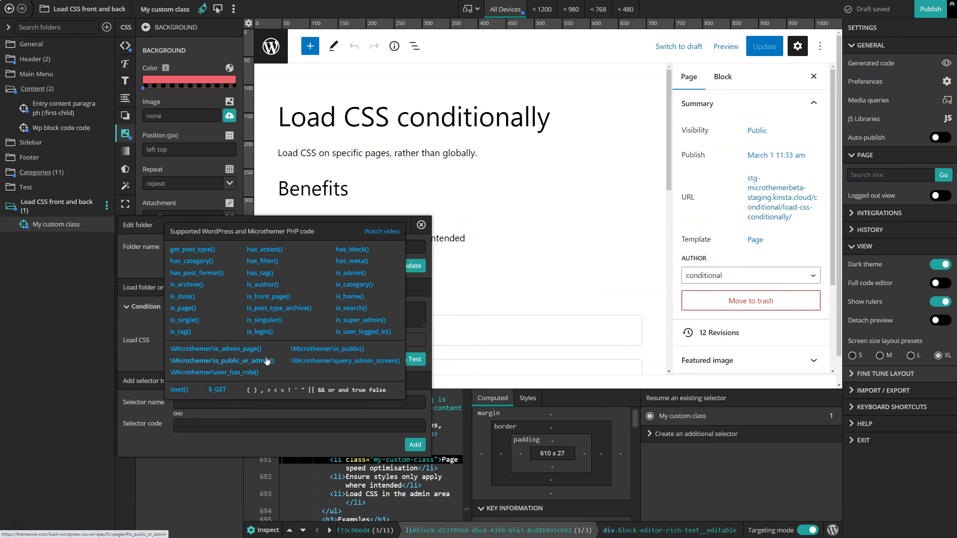
drag(275, 361, 182, 361)
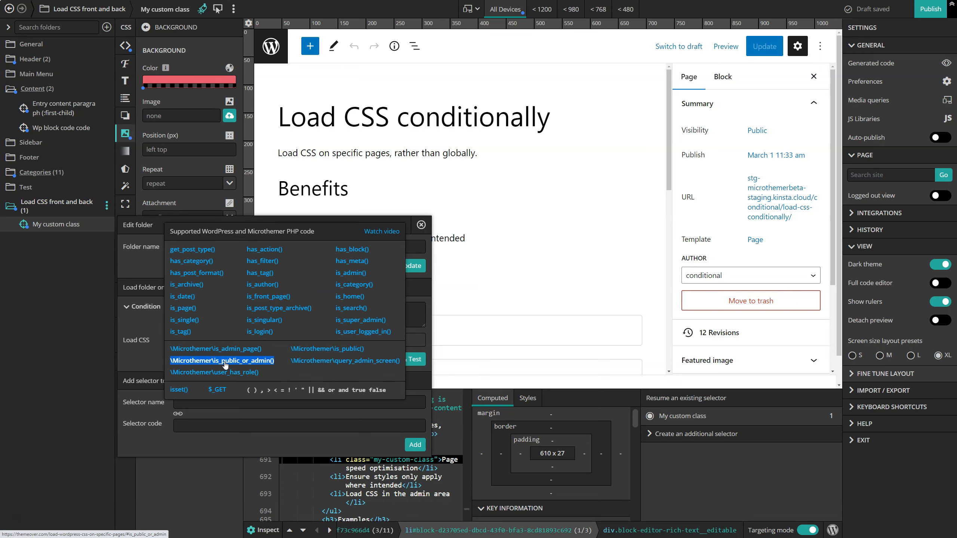
click(138, 271)
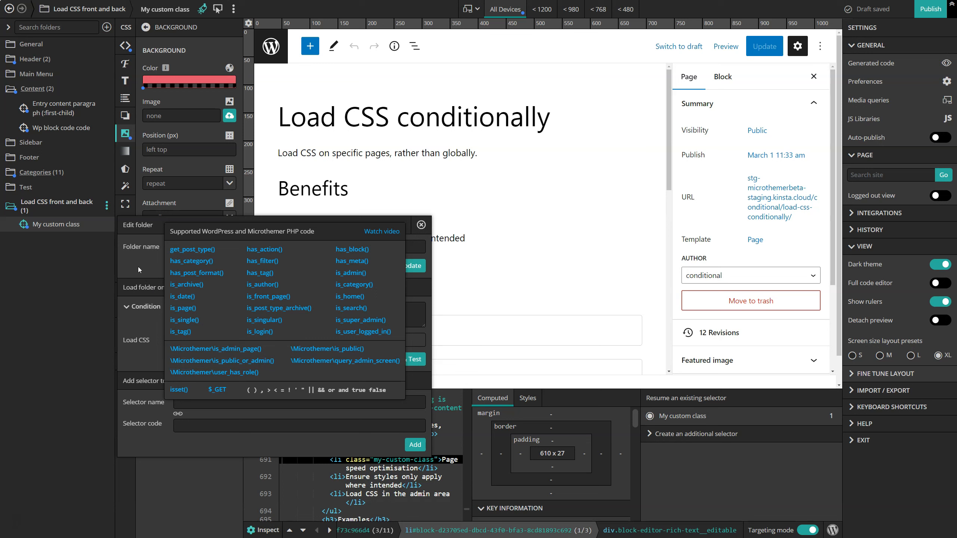
text(\Microthemer\is_public_or_admin())
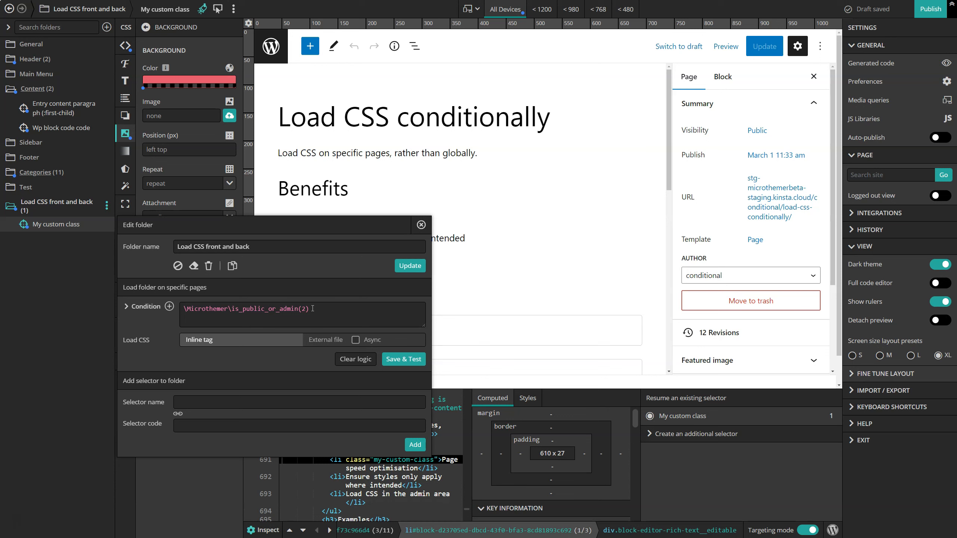
click(400, 359)
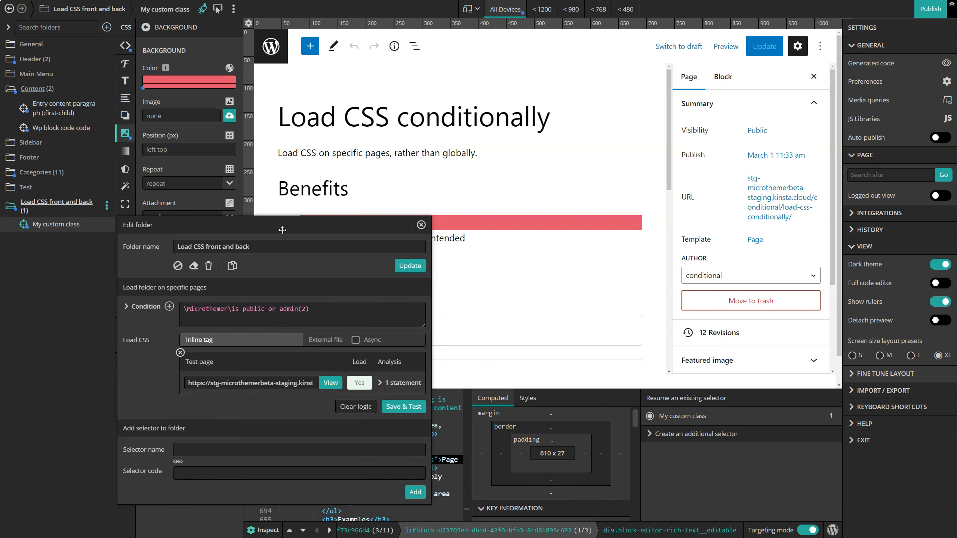
drag(280, 230, 277, 271)
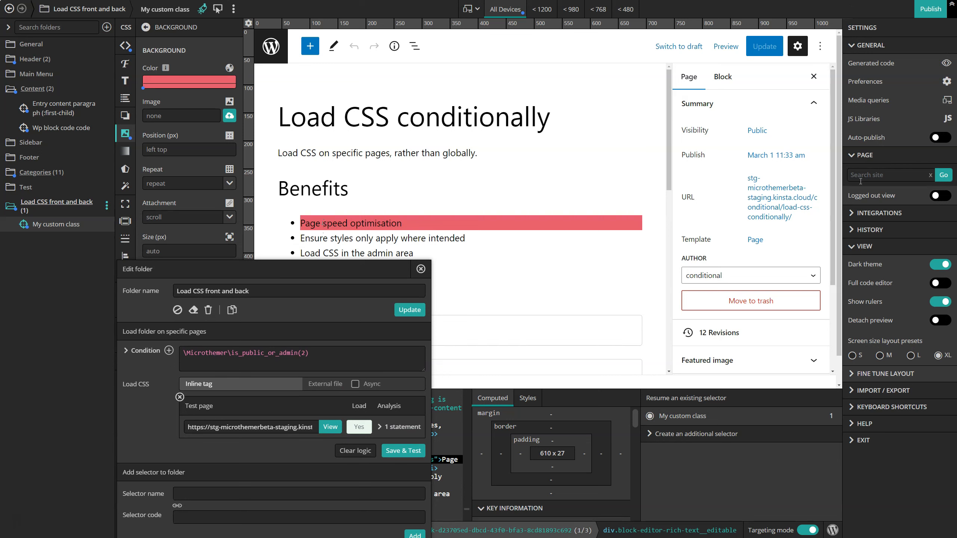
Load the public Load CSS conditionally page and save the preferences with "Support admin area point and click editing" enabled.
click(889, 175)
click(815, 214)
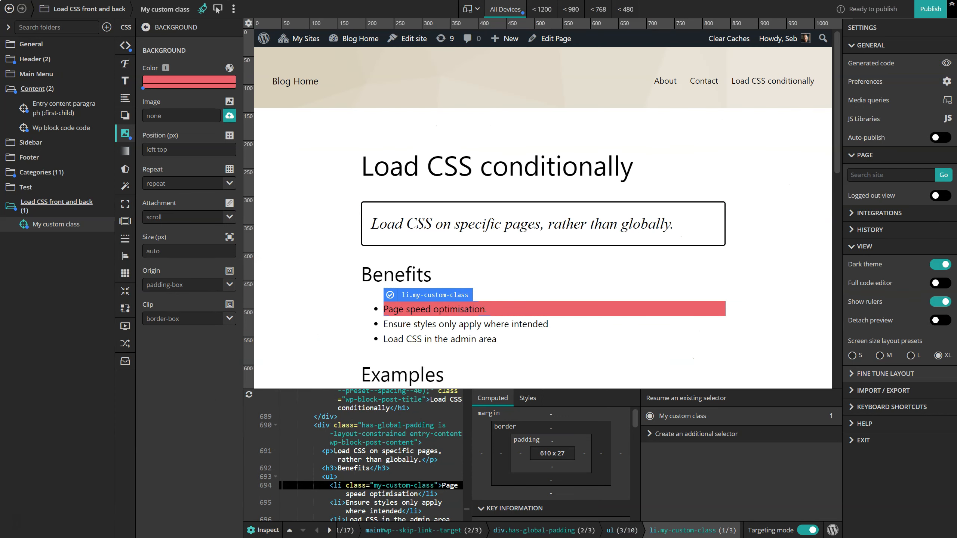
click(865, 85)
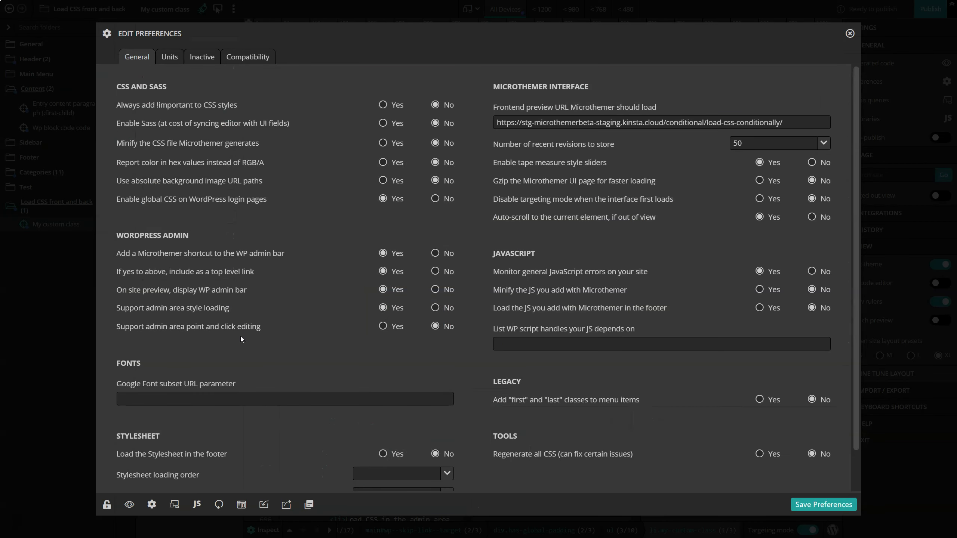
mouse_move(167, 329)
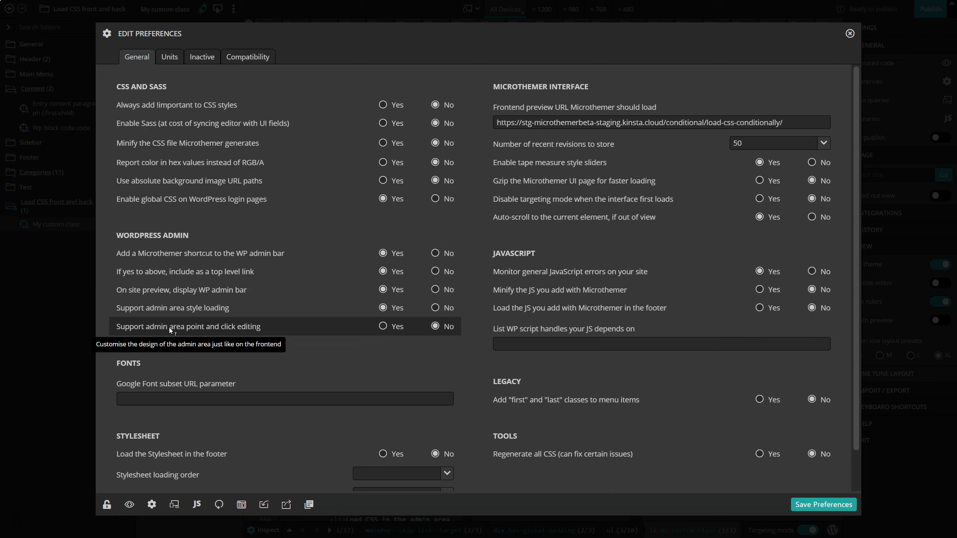
click(382, 326)
click(848, 505)
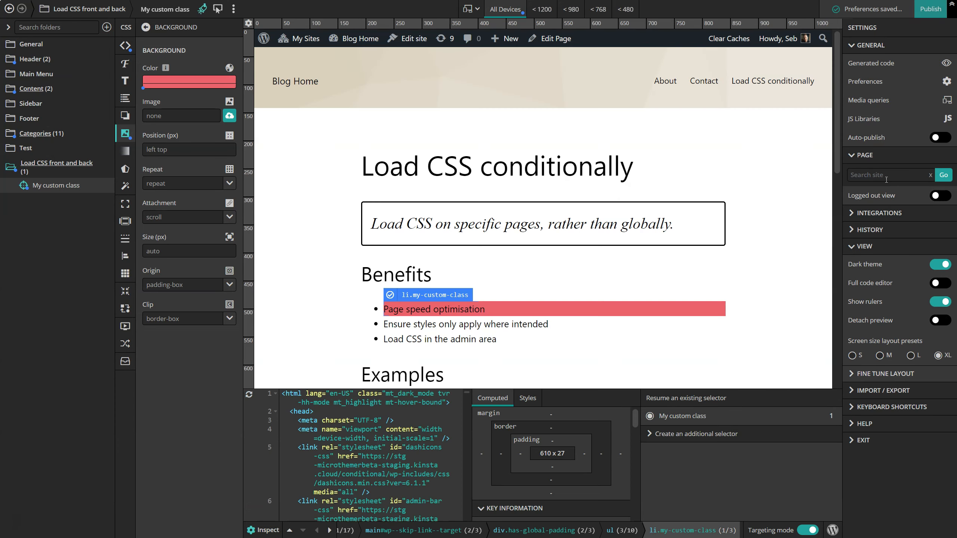
Load the page's block editor in the preview, and go from it to the admin Pages list.
click(872, 175)
click(833, 212)
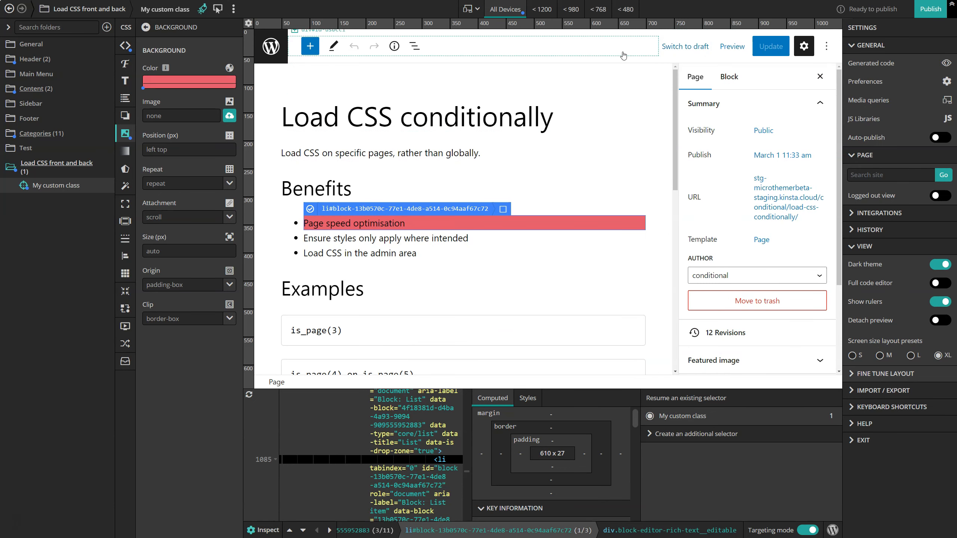
click(275, 47)
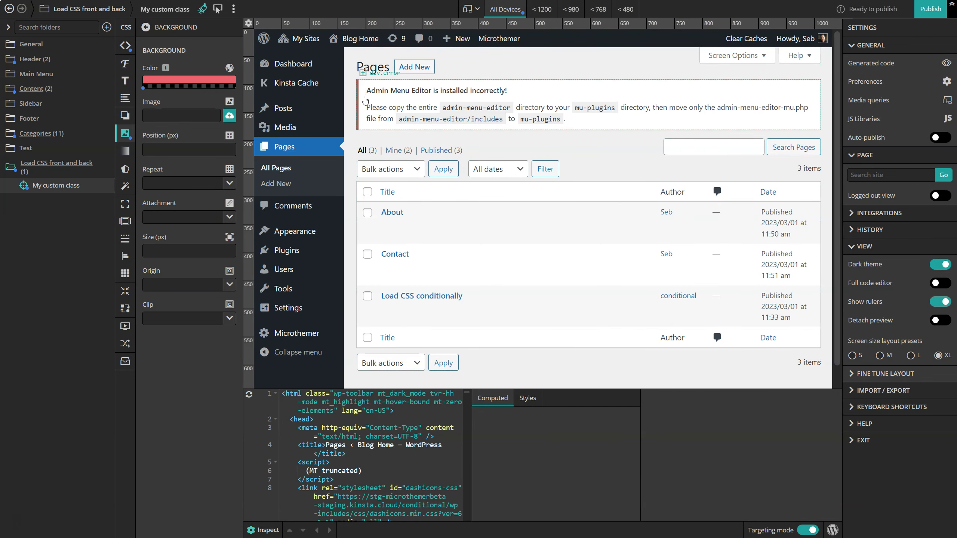
Target the Admin Menu Editor error notice with the .fade selector and set its left border width to 16px.
click(382, 102)
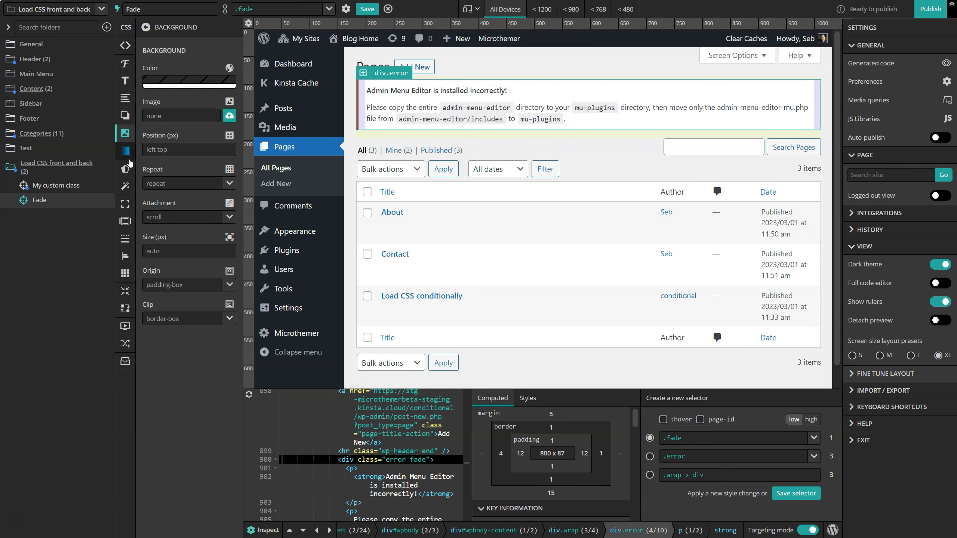
click(126, 238)
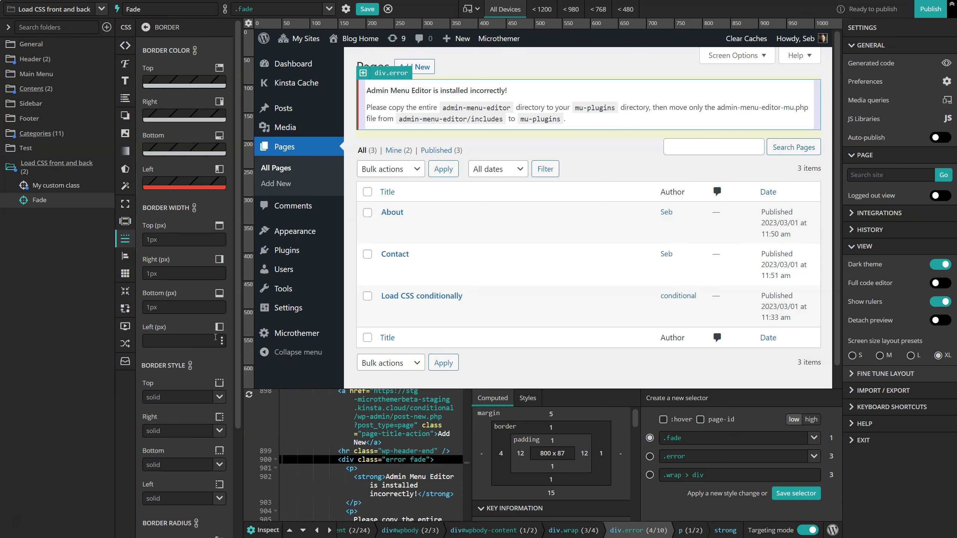
click(221, 344)
drag(206, 353, 188, 353)
Check the folder loading warning against the condition set on the Load CSS front and back folder.
mouse_move(839, 16)
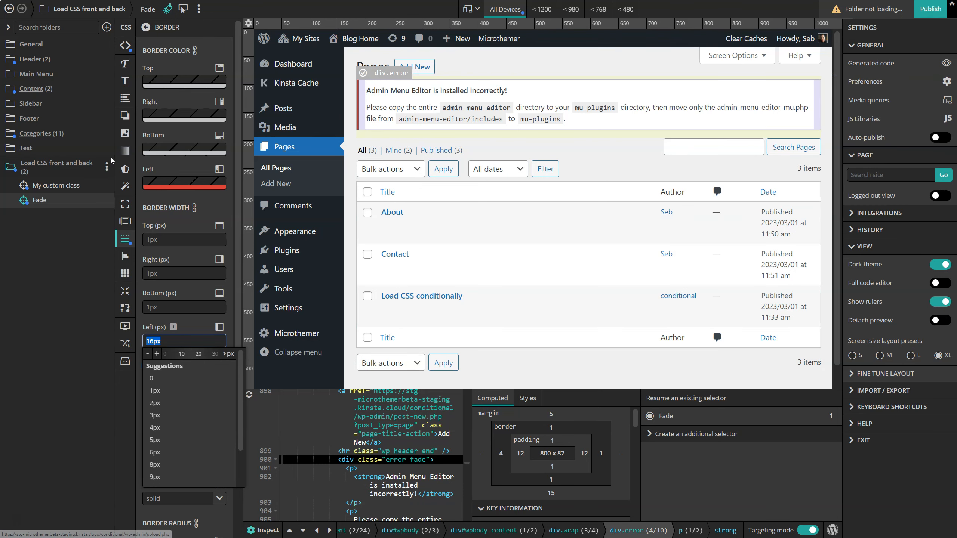
click(107, 166)
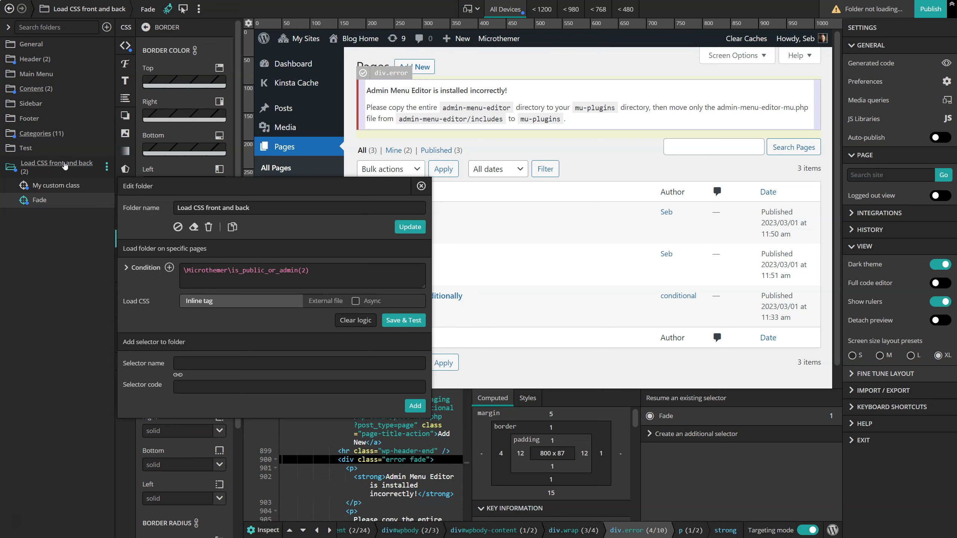
double_click(304, 270)
click(31, 241)
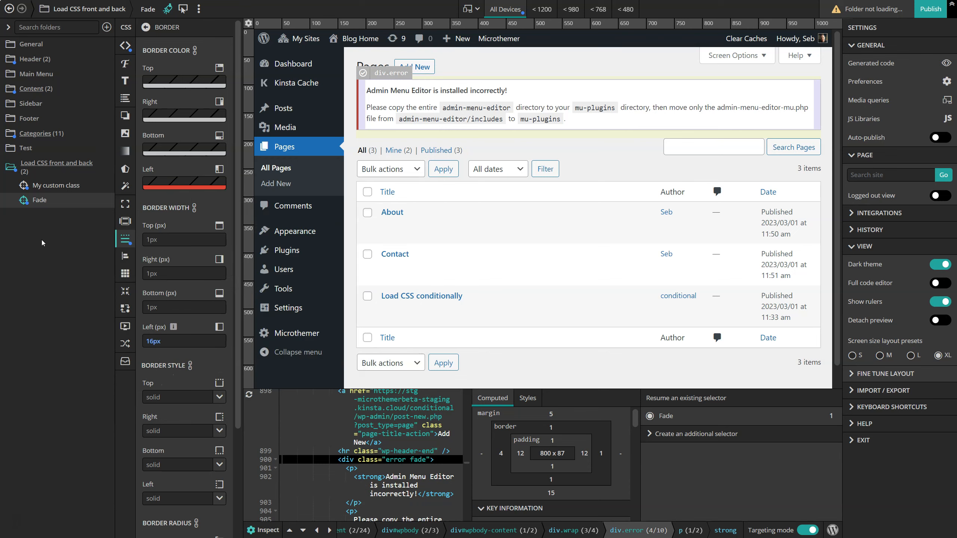
Move the Fade selector into the Test folder and set that folder's condition to is_admin(), saving and testing the logic.
drag(34, 200, 22, 159)
click(107, 148)
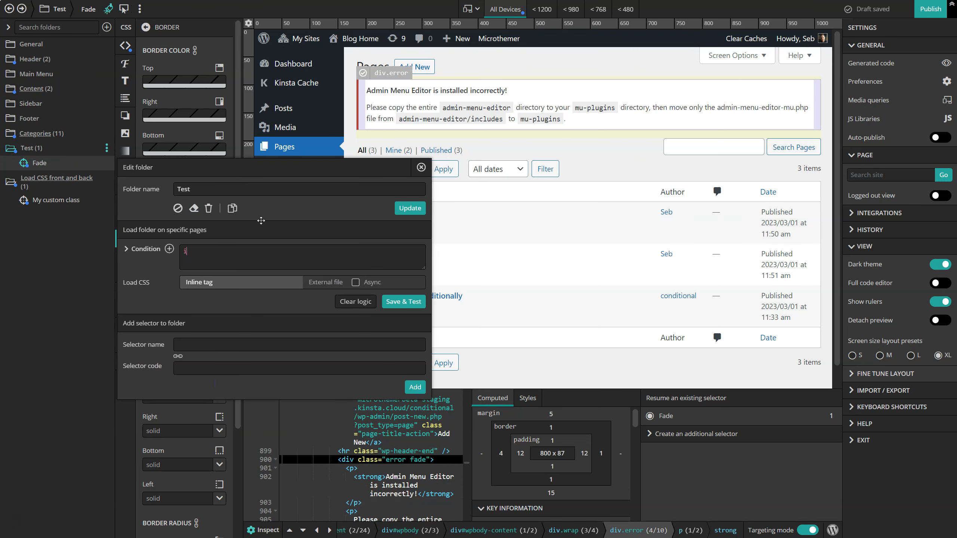
text(is_admin())
click(404, 304)
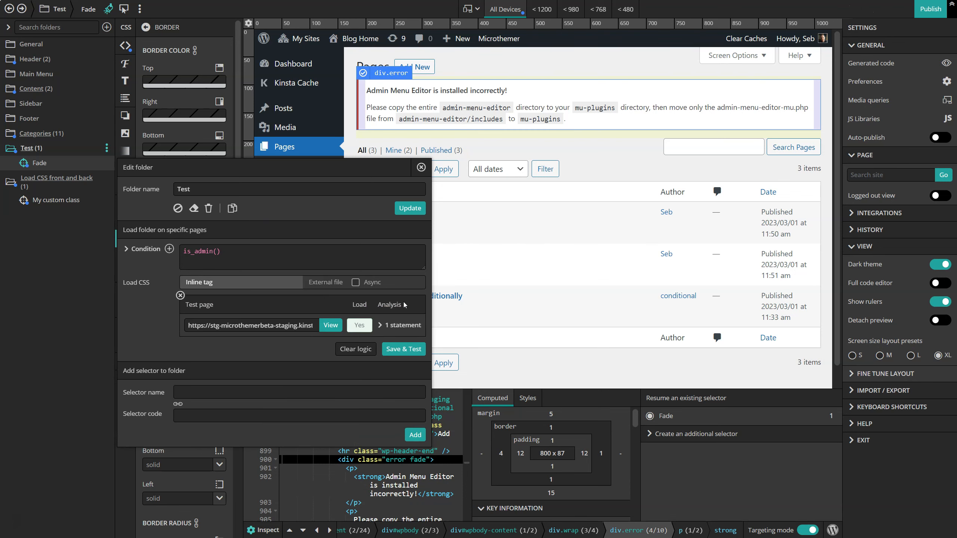
click(420, 167)
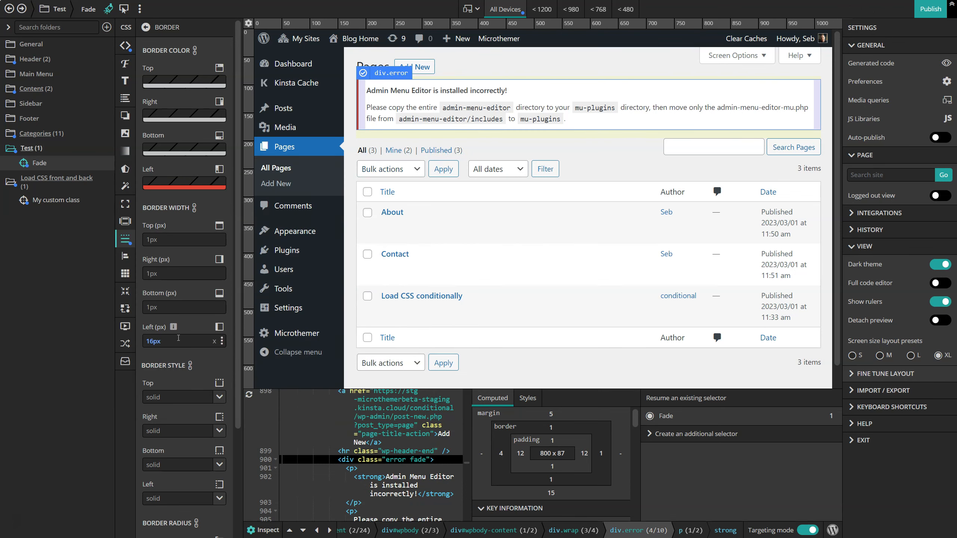
Toggle !important for the Fade selector's left border width and set that width to 11px.
click(173, 327)
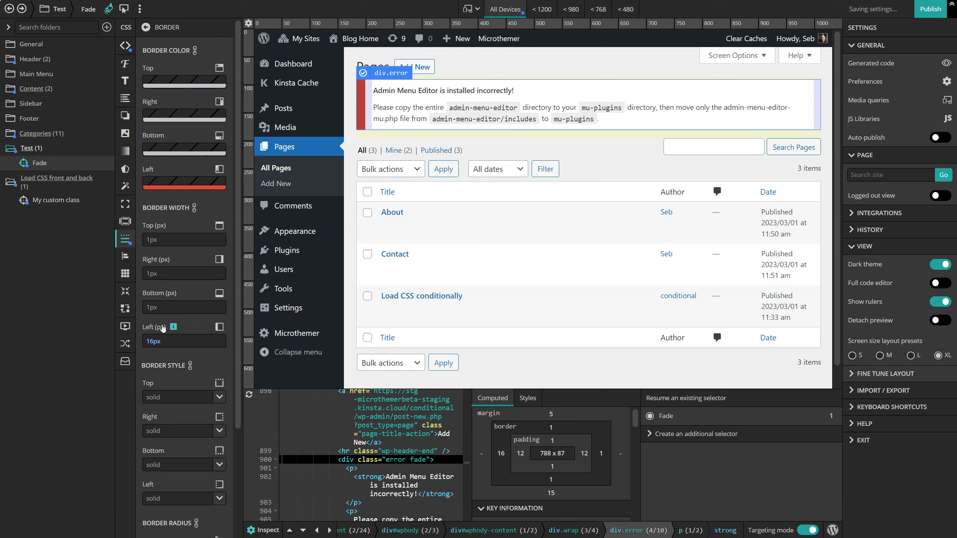
click(185, 341)
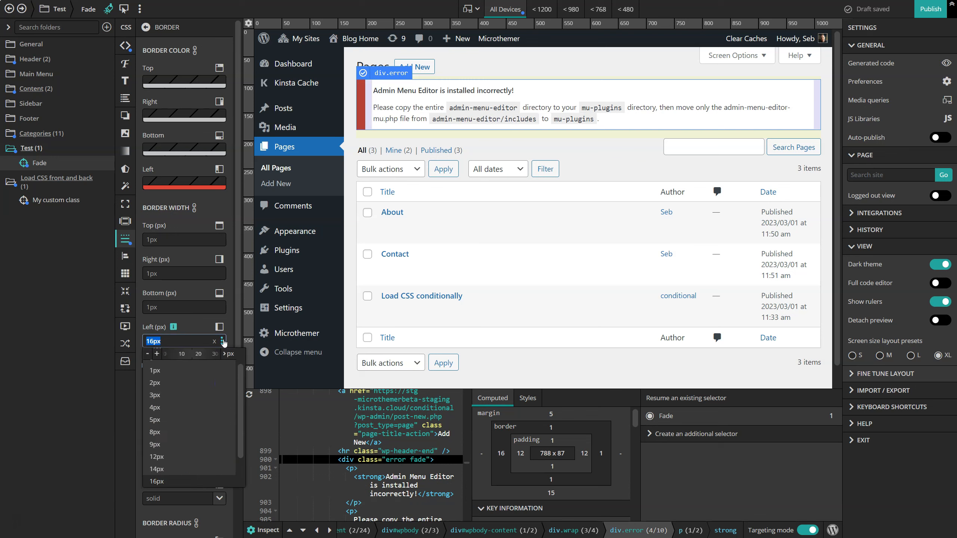
drag(190, 352, 198, 352)
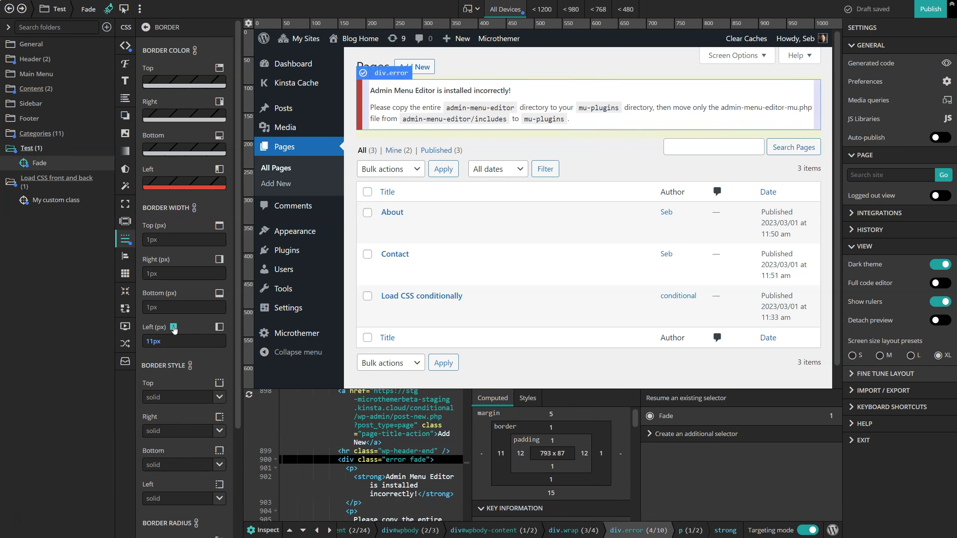
click(173, 327)
Review the preference for always adding !important to CSS styles, leaving it set to No.
click(852, 82)
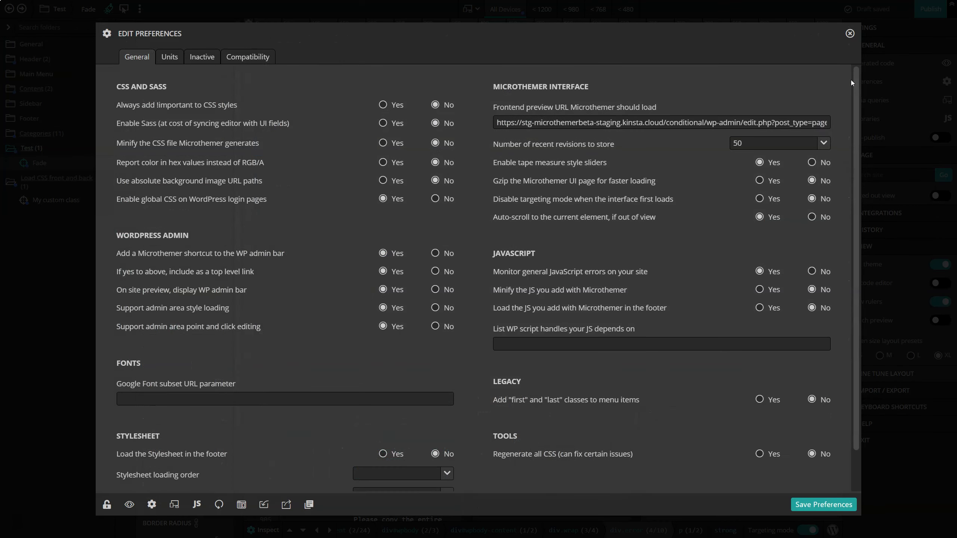
click(382, 104)
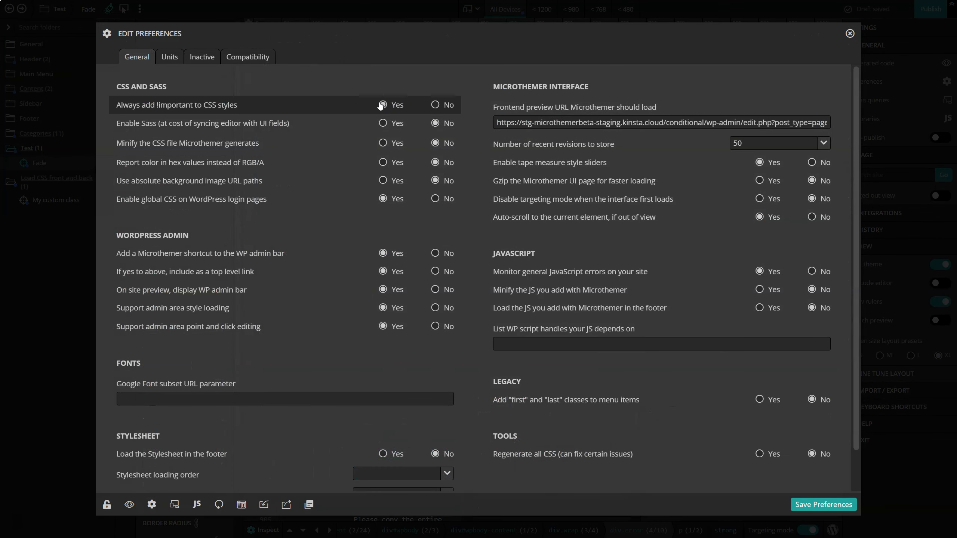
click(435, 105)
click(850, 33)
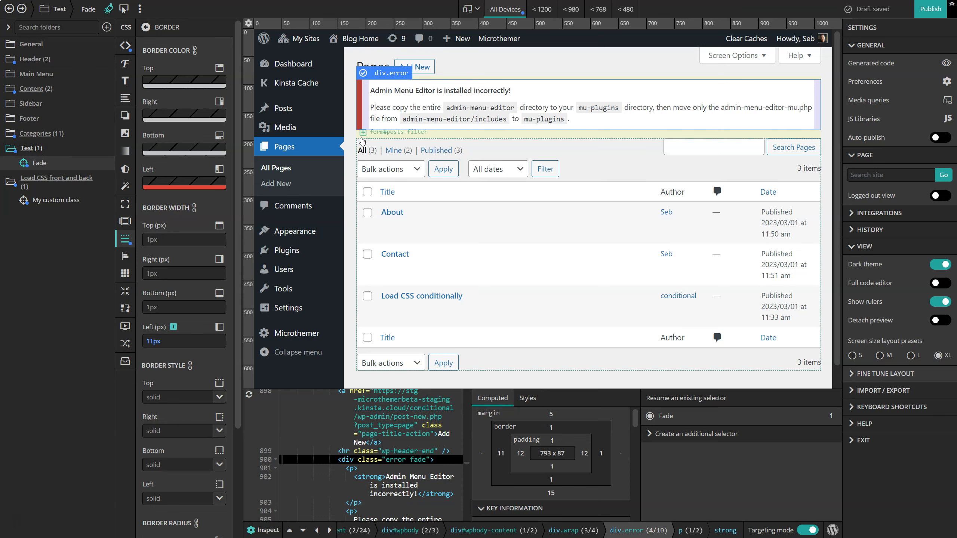
Change the Test folder's loading condition to !is_admin(), then save and test the folder logic.
click(106, 147)
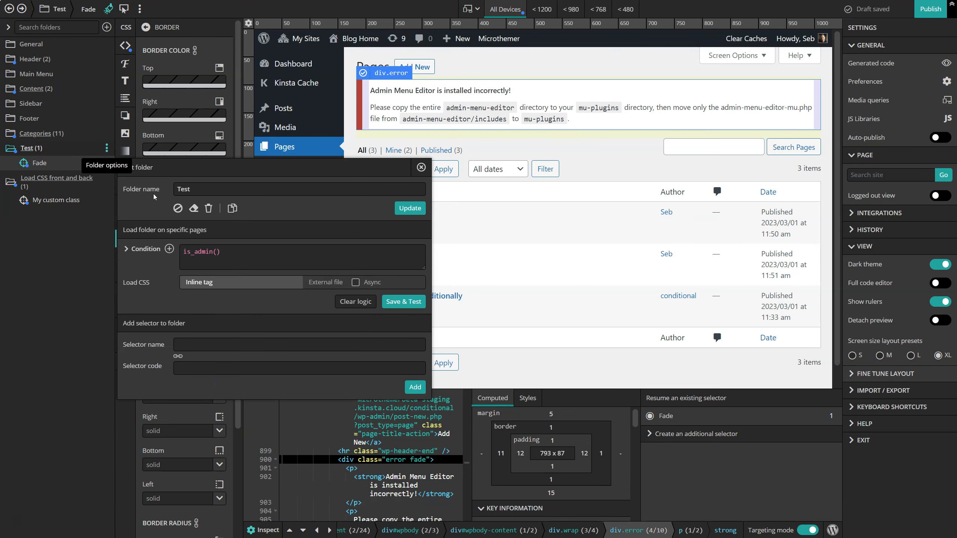
click(184, 251)
text(!)
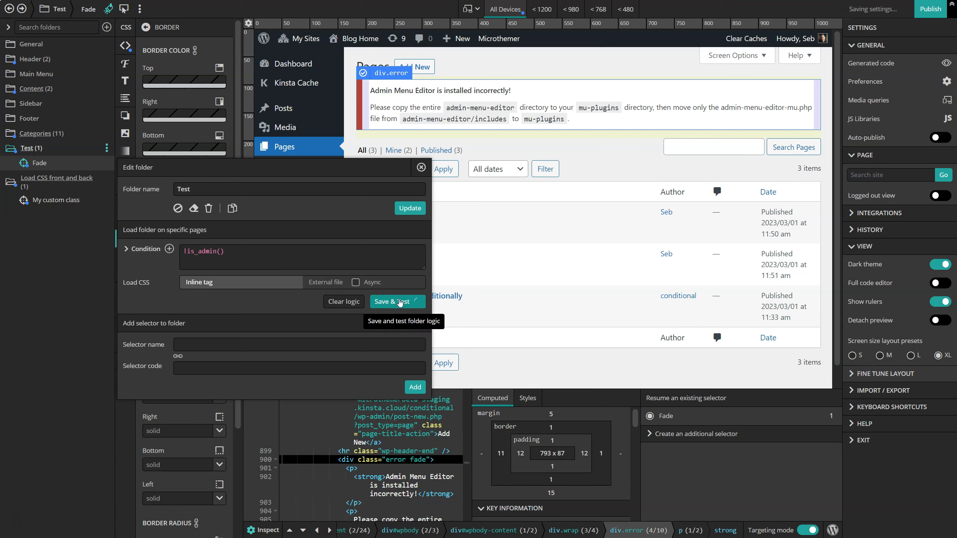
click(404, 302)
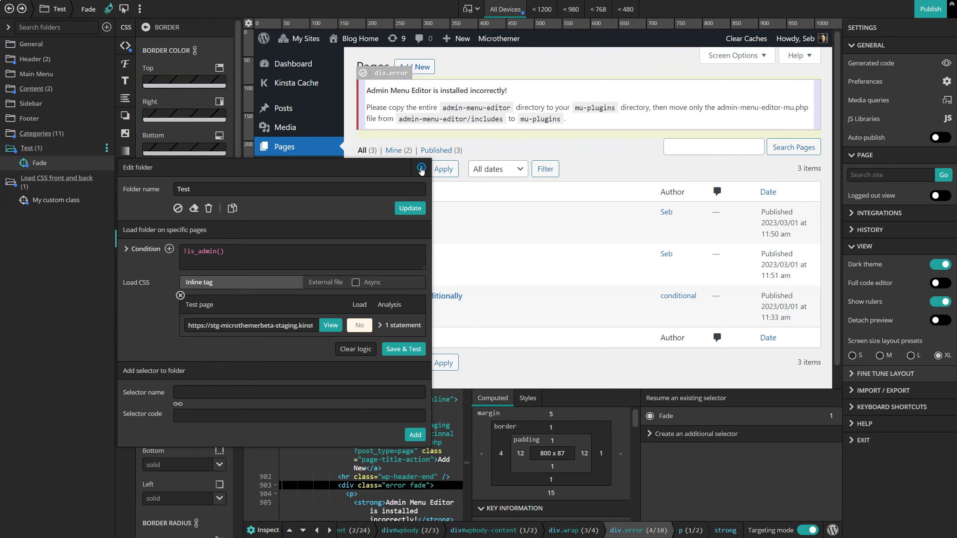
click(421, 168)
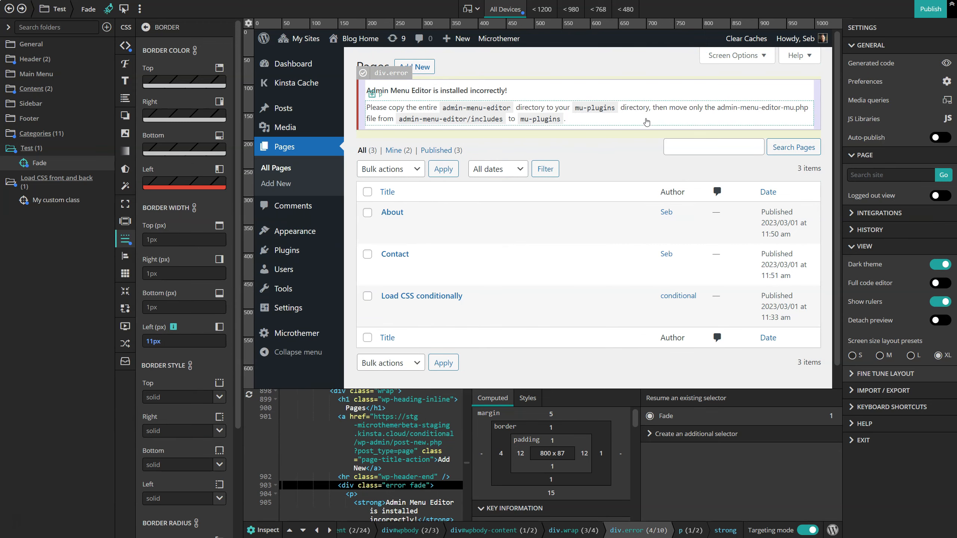
Review the general preferences and briefly view the full code editor before restoring the standard interface.
click(946, 81)
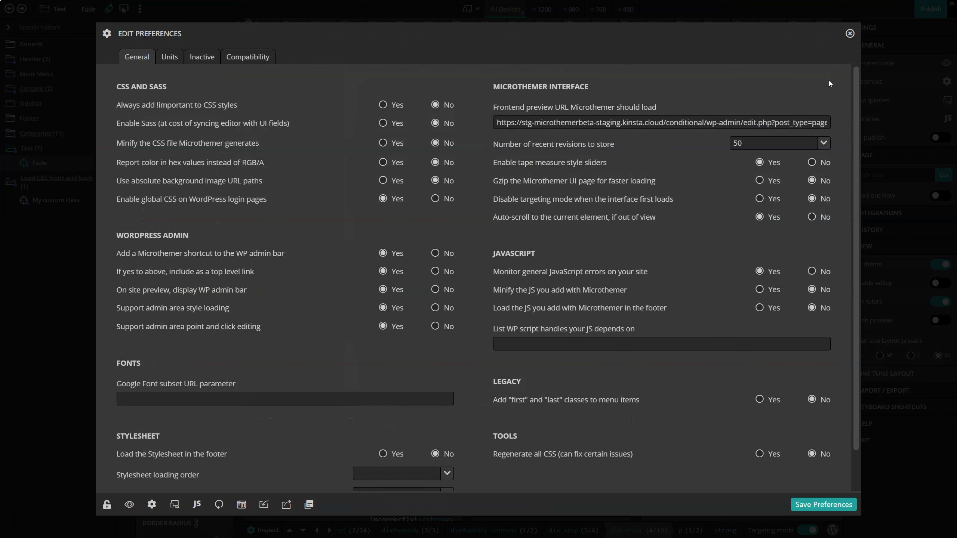
click(850, 34)
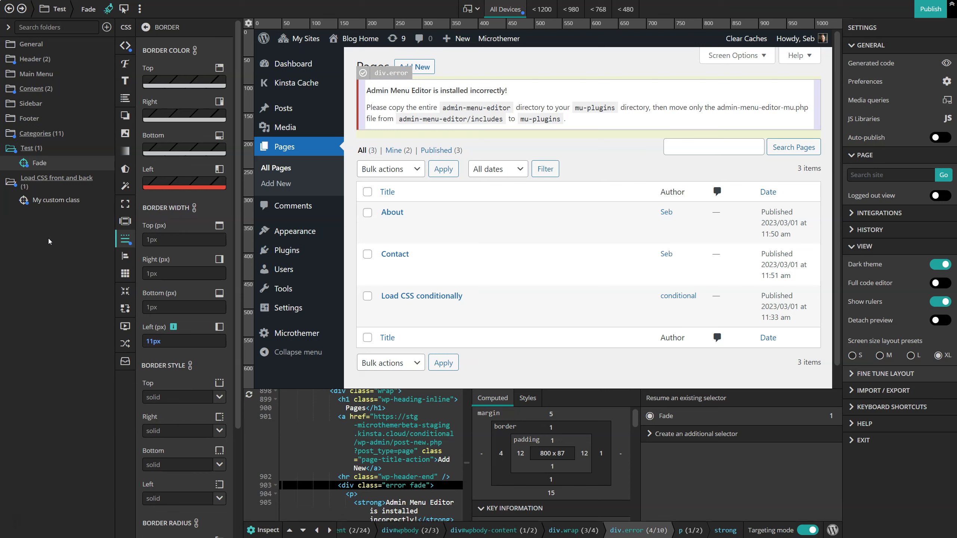
click(874, 283)
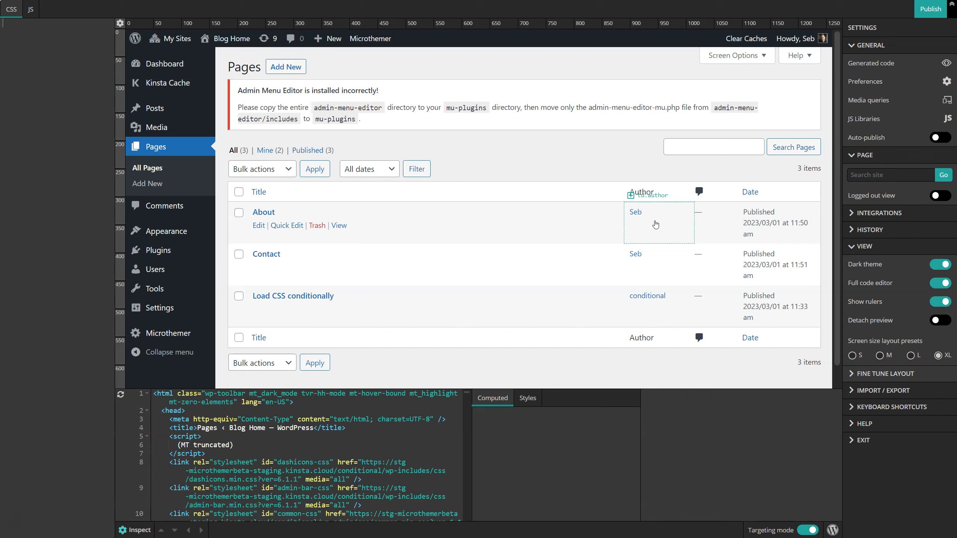
click(939, 283)
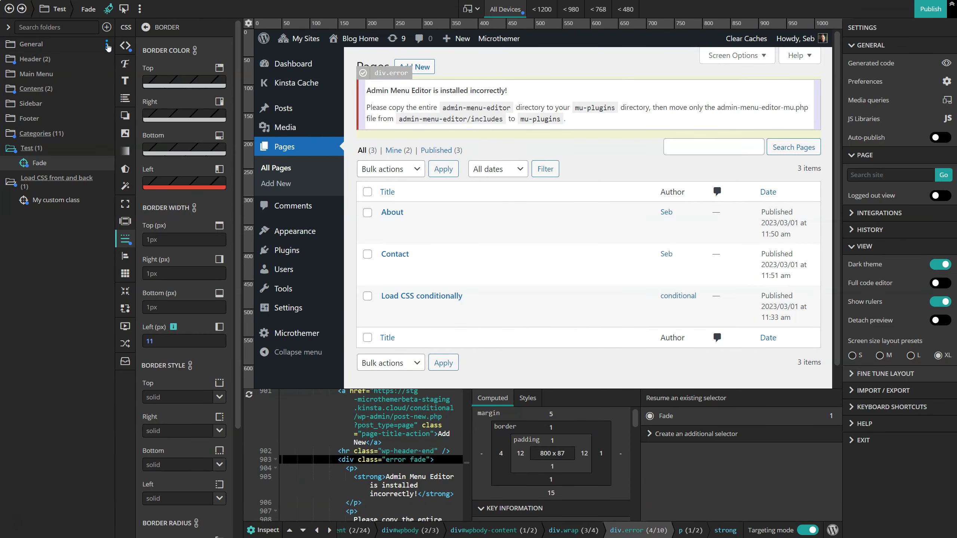
Open the General folder's options and show the supported WordPress and Microthemer PHP functions for its condition.
click(107, 45)
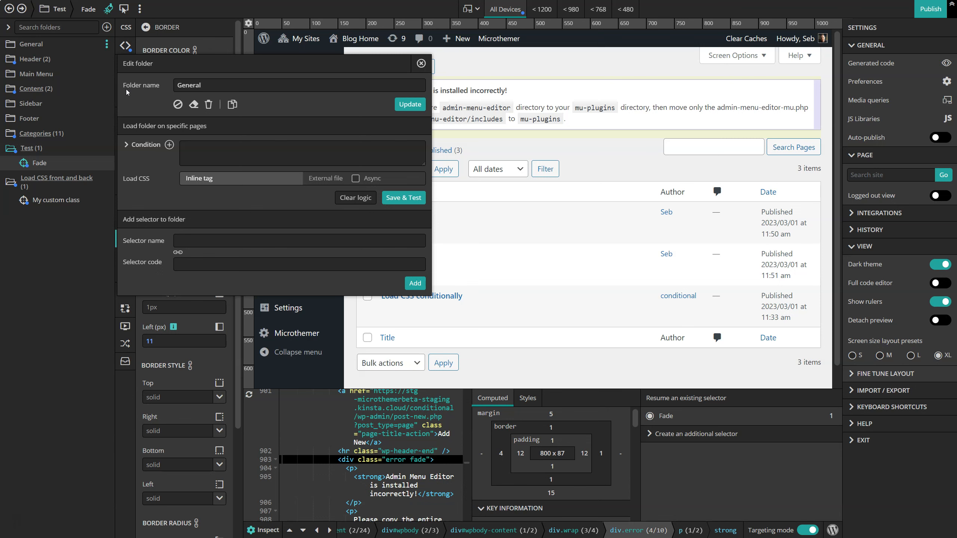
click(153, 146)
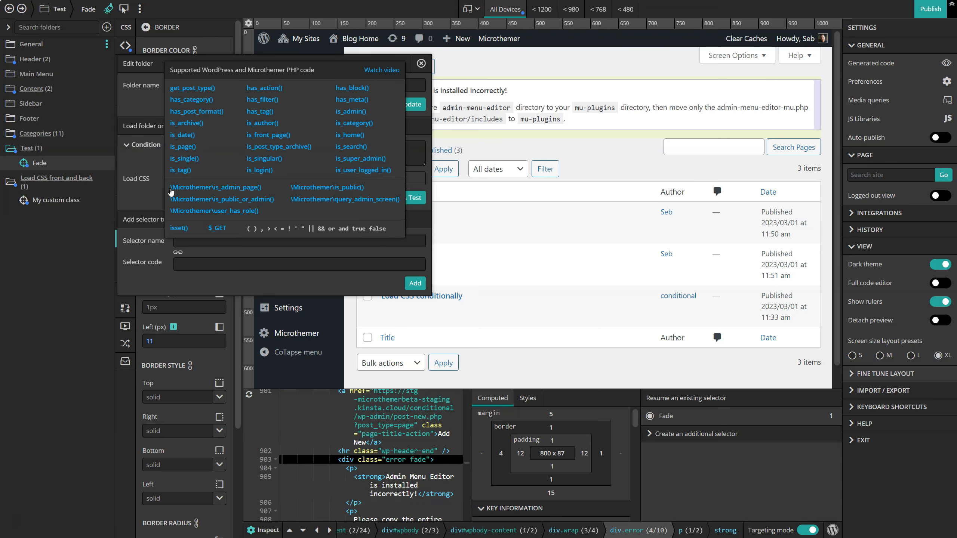